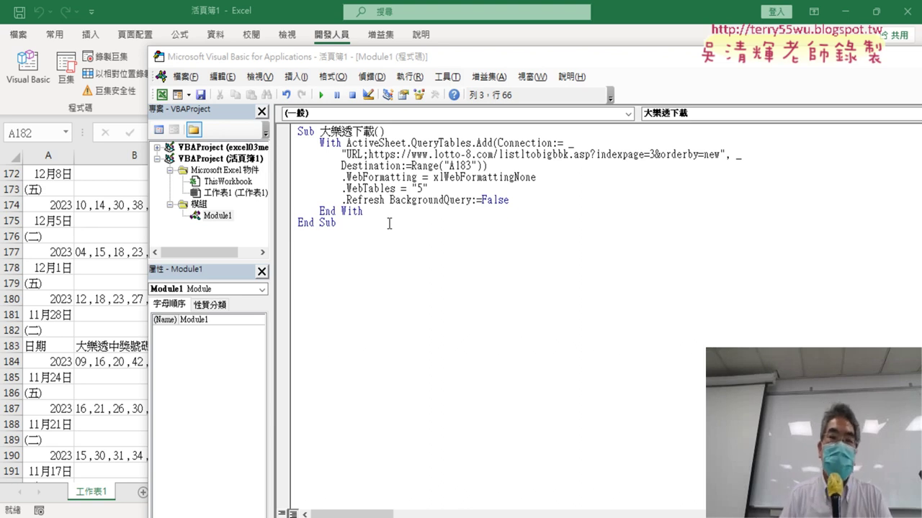
# Change the URL to indexpage=1 and the destination to Range("A1"), then run the macro with F5.
pyautogui.doubleClick(652, 154)
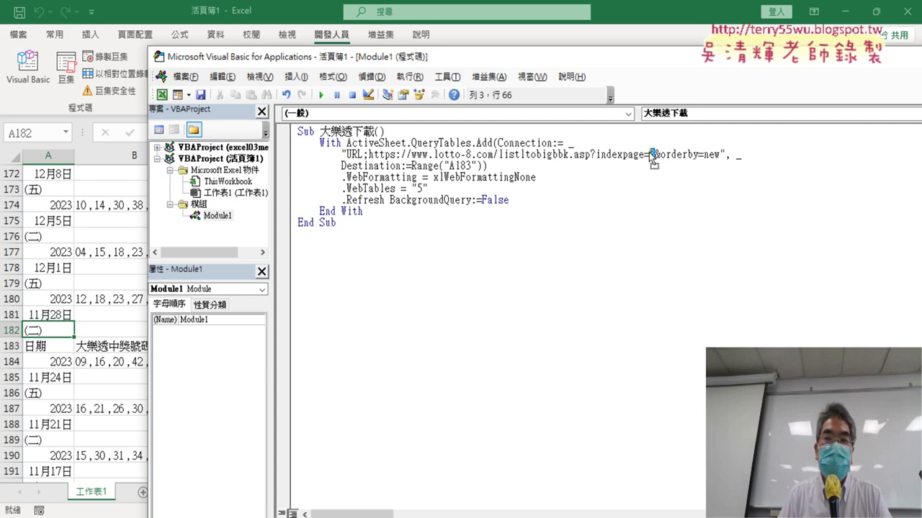
pyautogui.hotkey('ctrl', 'c')
pyautogui.click(653, 154)
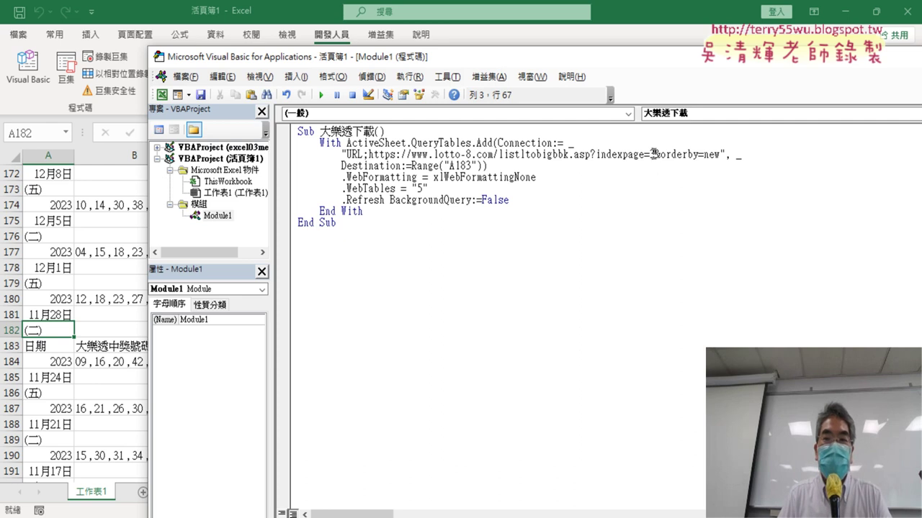
pyautogui.doubleClick(652, 154)
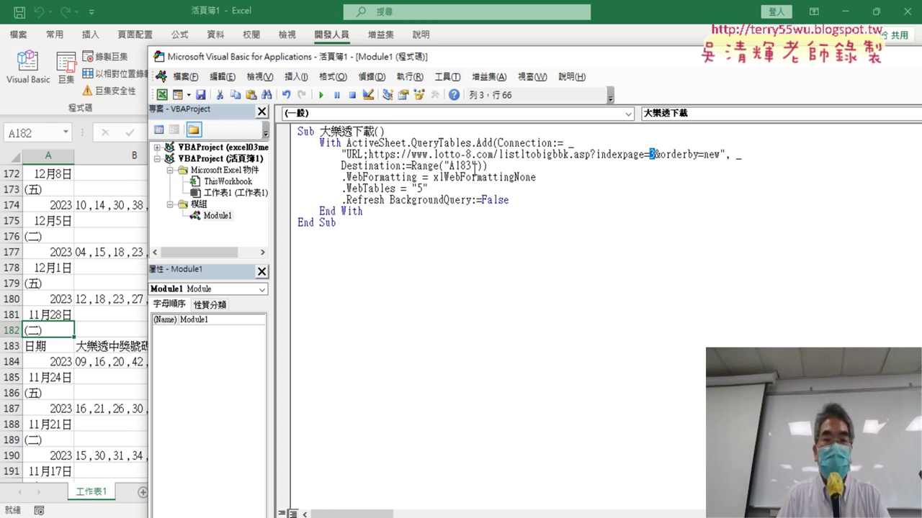
pyautogui.moveTo(474, 165); pyautogui.dragTo(455, 167)
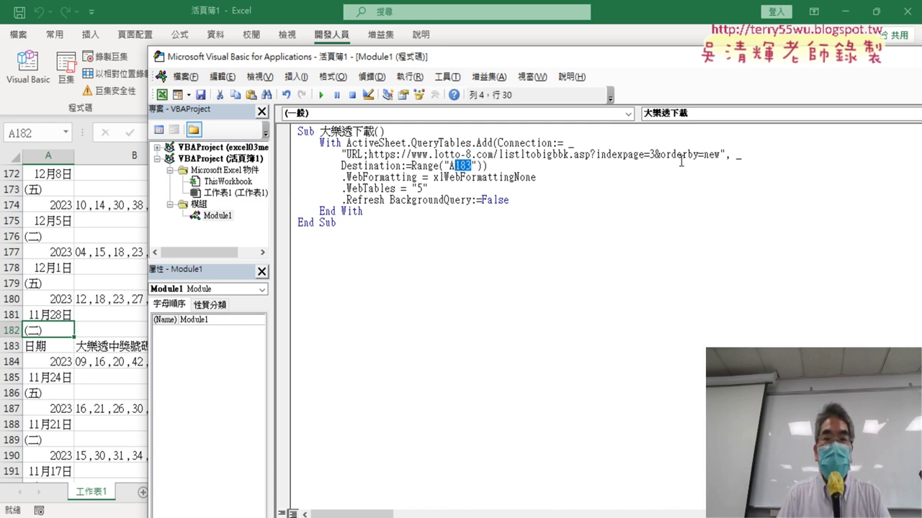
pyautogui.moveTo(658, 157); pyautogui.dragTo(650, 157)
pyautogui.moveTo(474, 166); pyautogui.dragTo(460, 166)
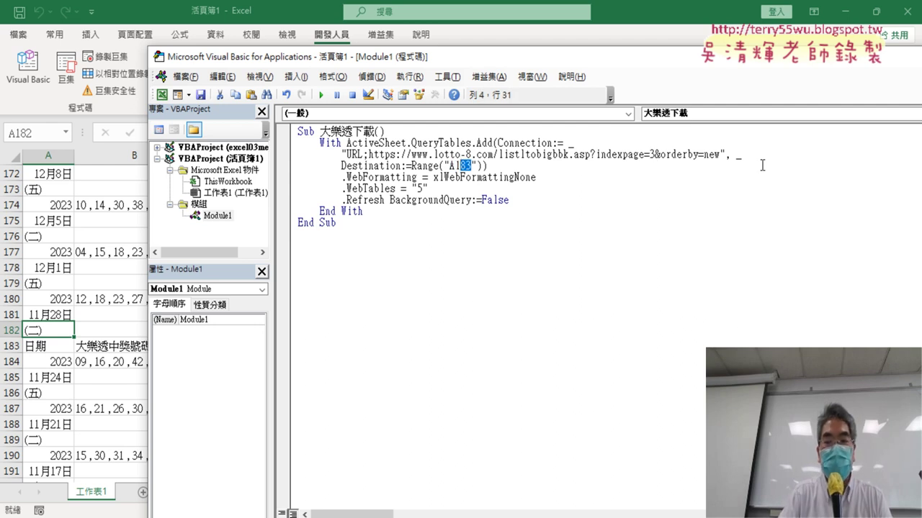
pyautogui.press('Delete')
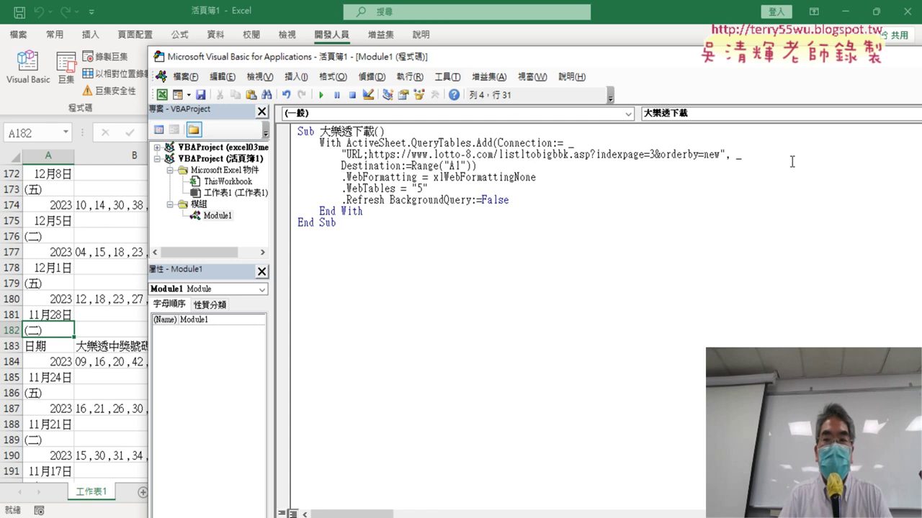
pyautogui.doubleClick(653, 156)
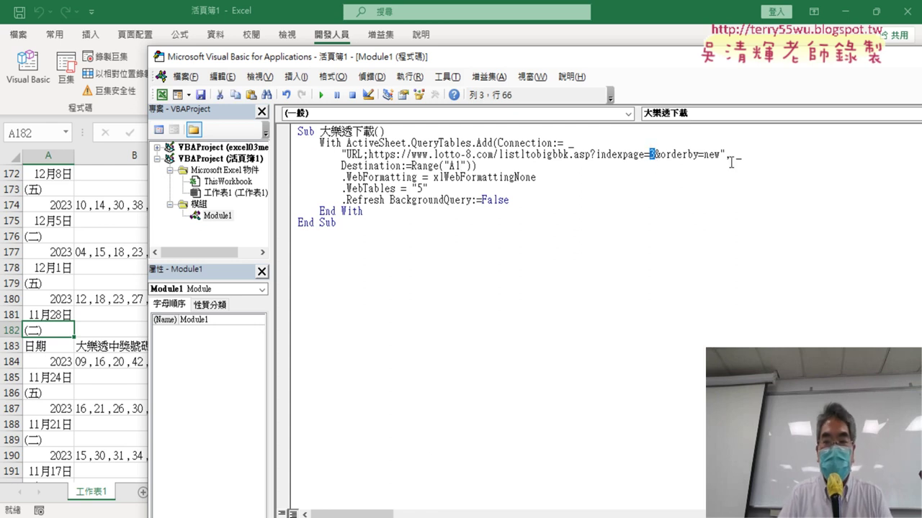
pyautogui.write('1')
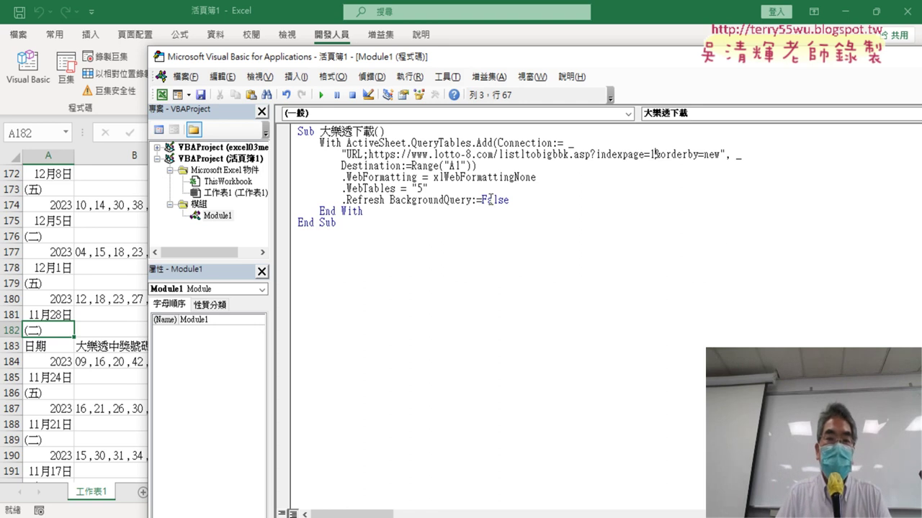
pyautogui.press('F5')
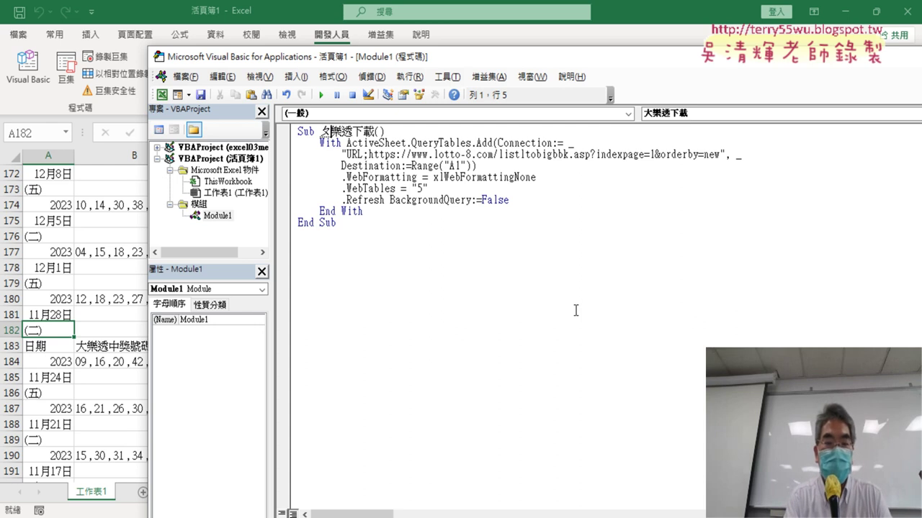
# Rename the macro to 批次大樂透下載.
pyautogui.write('批')
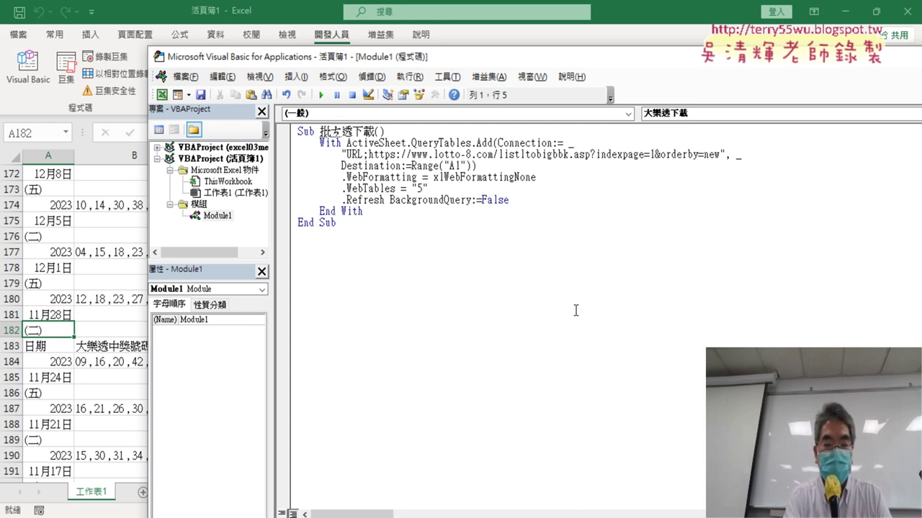
pyautogui.write('次大樂')
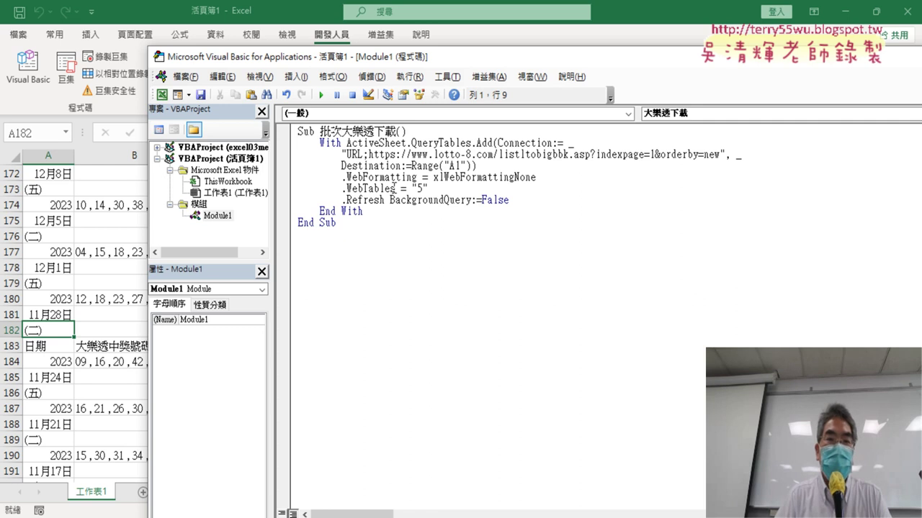
pyautogui.moveTo(319, 131); pyautogui.dragTo(342, 132)
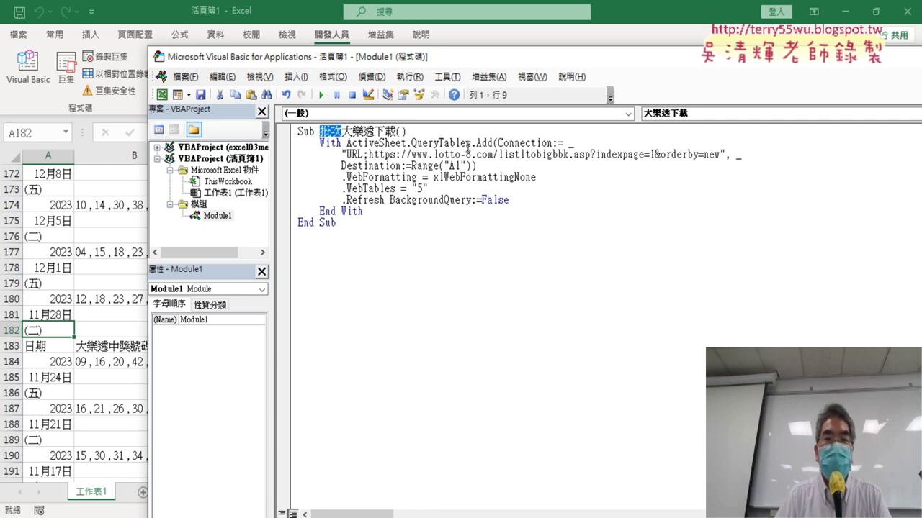
pyautogui.doubleClick(650, 155)
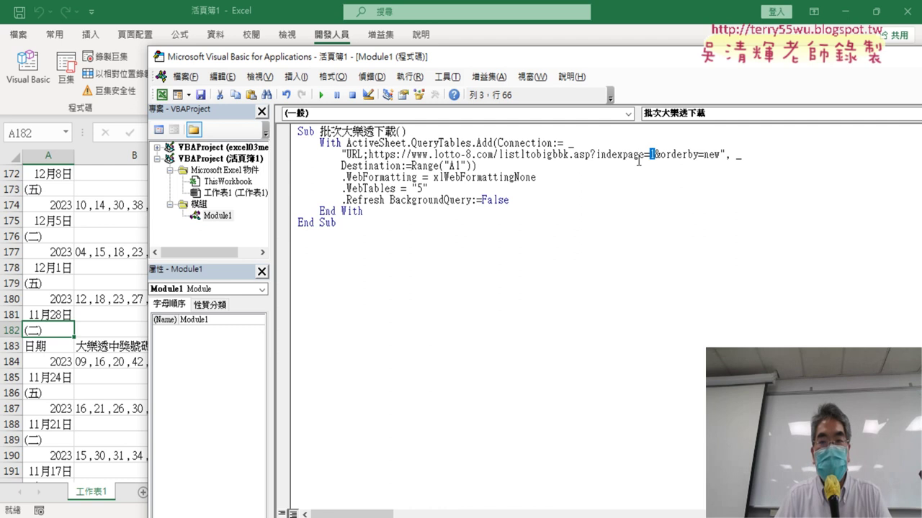
# Insert an indented For i = 1 To 74 … Next loop right after the Sub line.
pyautogui.click(462, 134)
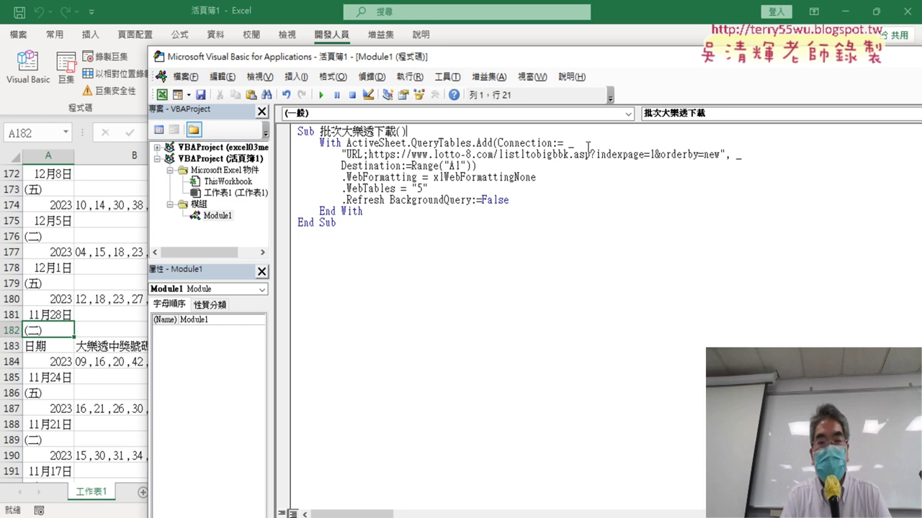
pyautogui.press('Return')
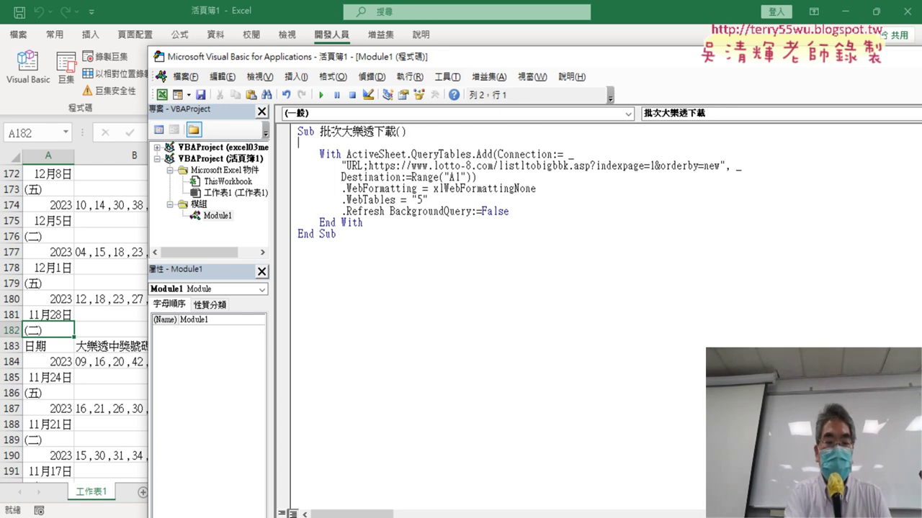
pyautogui.press('Tab')
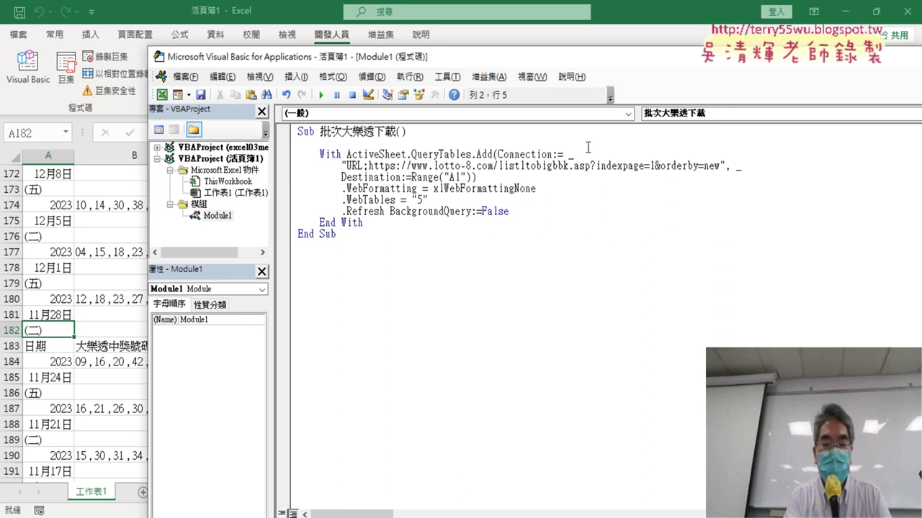
pyautogui.write('for')
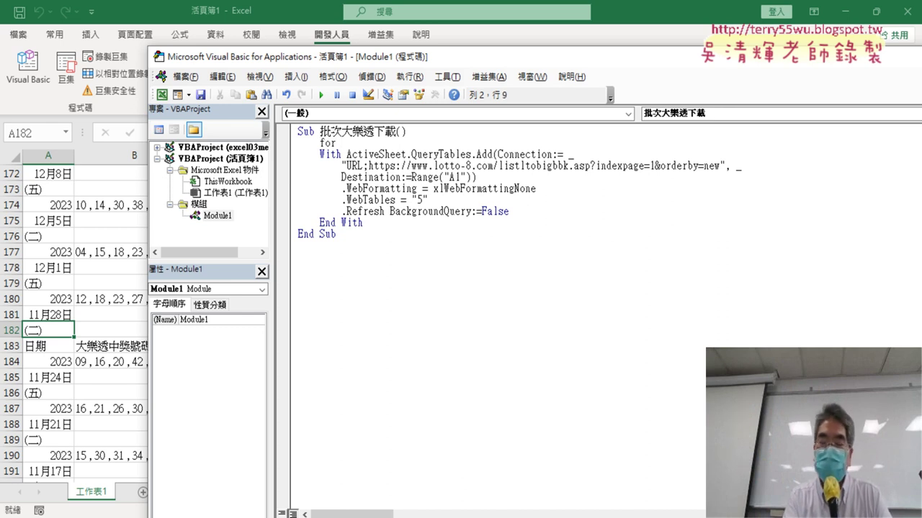
pyautogui.write(' i=1 ')
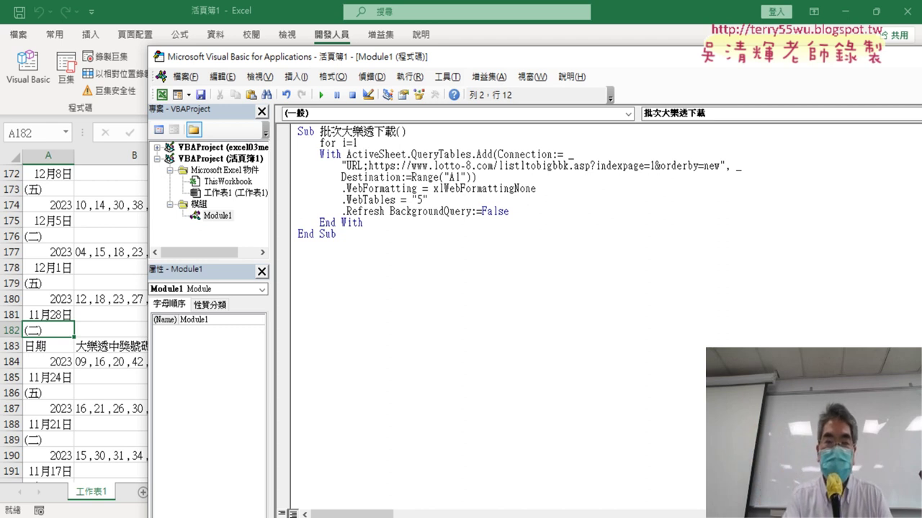
pyautogui.write('to ')
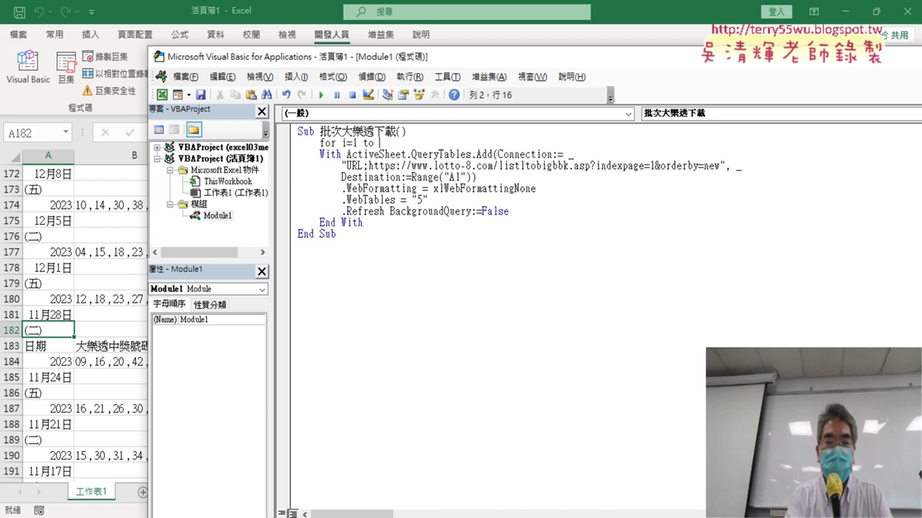
pyautogui.write('74')
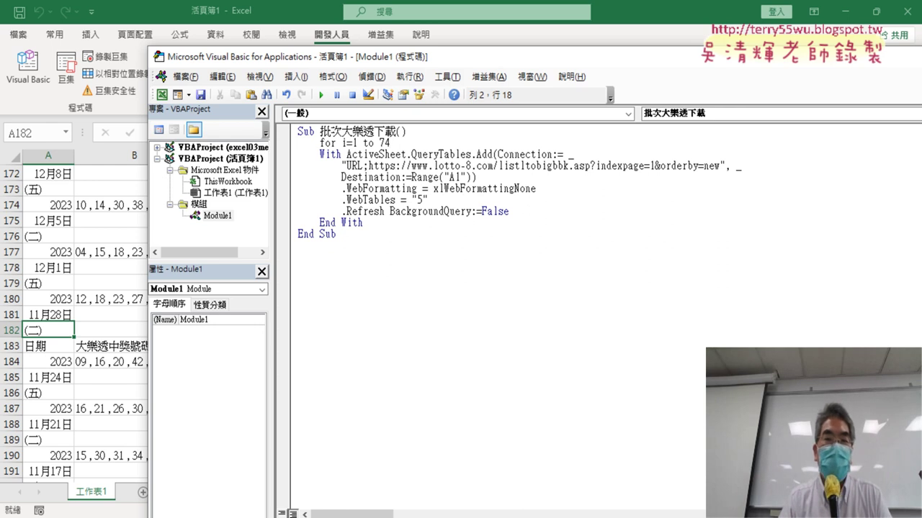
pyautogui.press('Return')
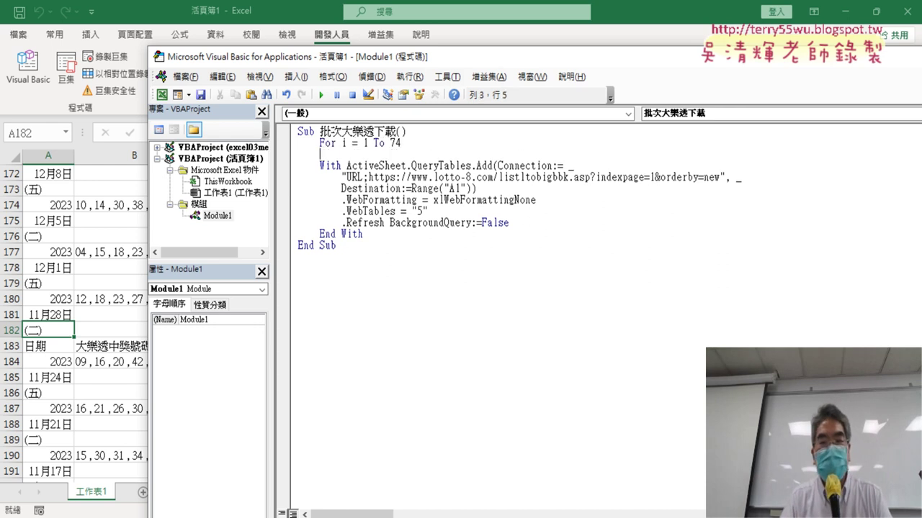
pyautogui.press('Return')
pyautogui.press('Return')
pyautogui.write('n')
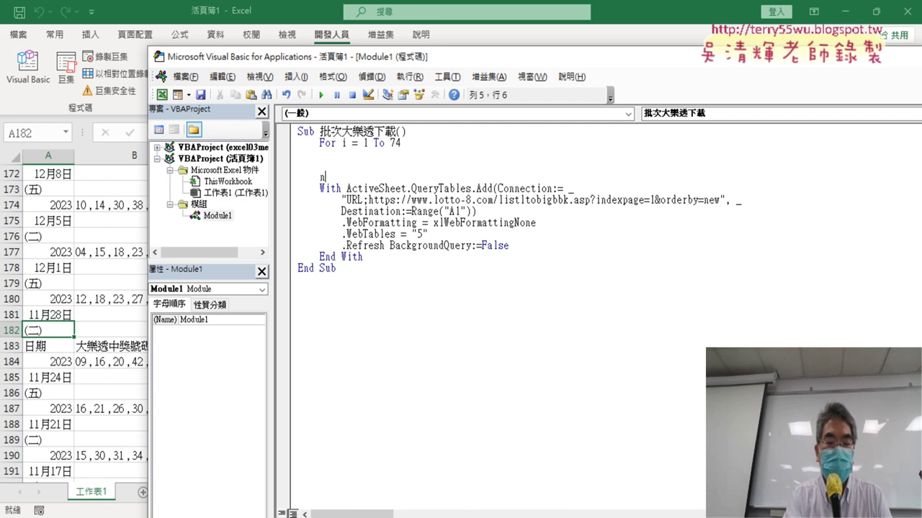
pyautogui.write('ex')
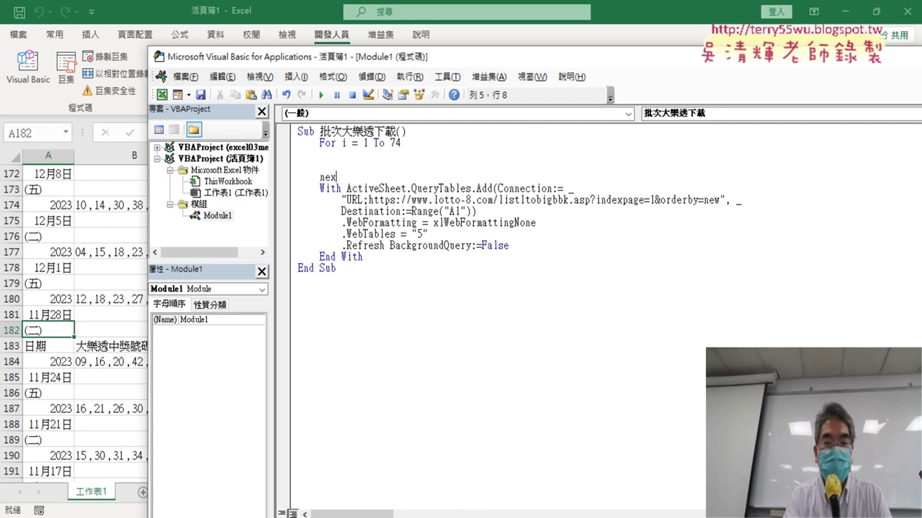
pyautogui.write('t')
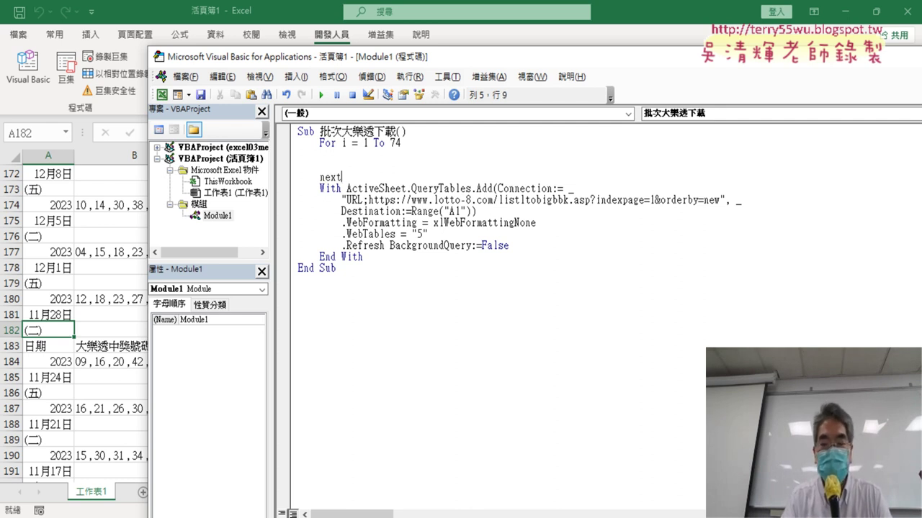
pyautogui.press('Up')
pyautogui.press('BackSpace')
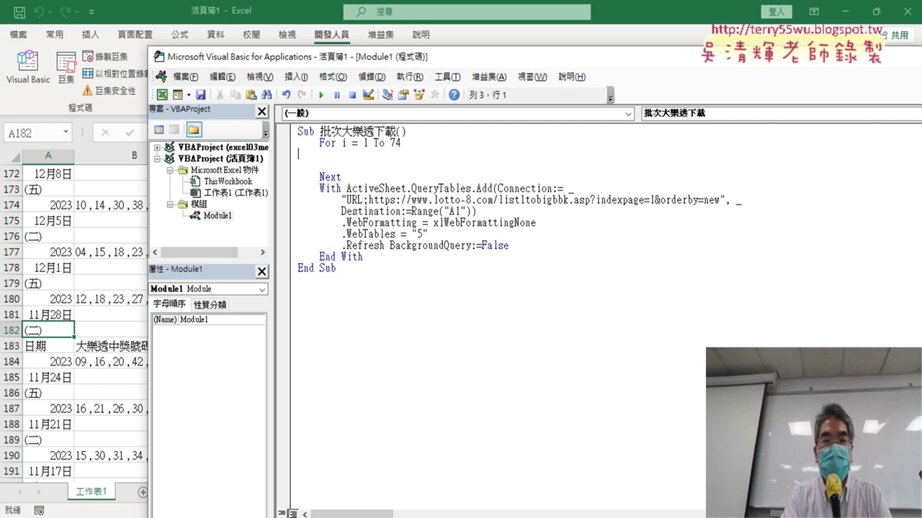
pyautogui.press('BackSpace')
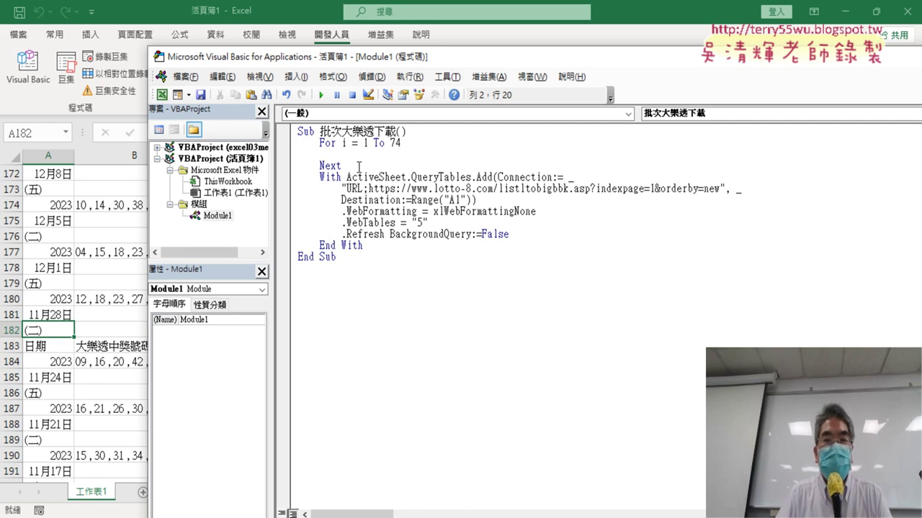
# Move the QueryTables With…End With block above Next and indent it one level.
pyautogui.moveTo(358, 167); pyautogui.dragTo(285, 149)
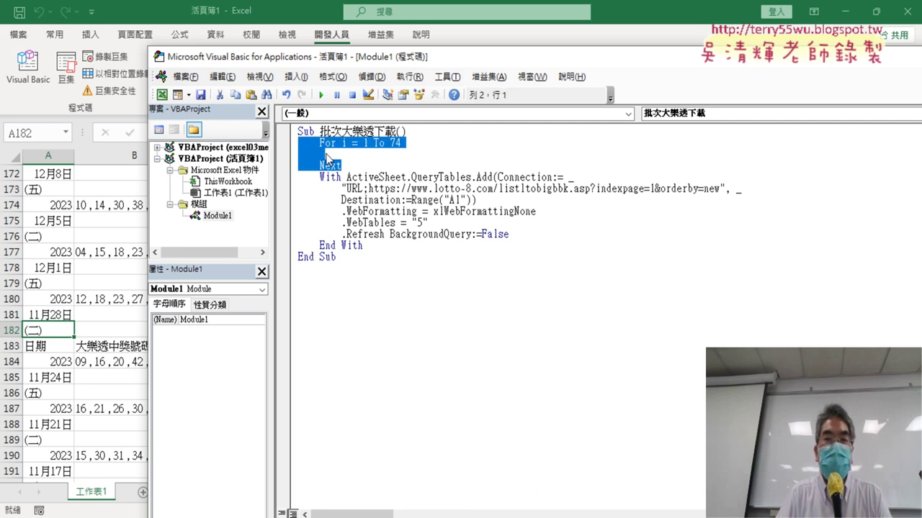
pyautogui.click(322, 154)
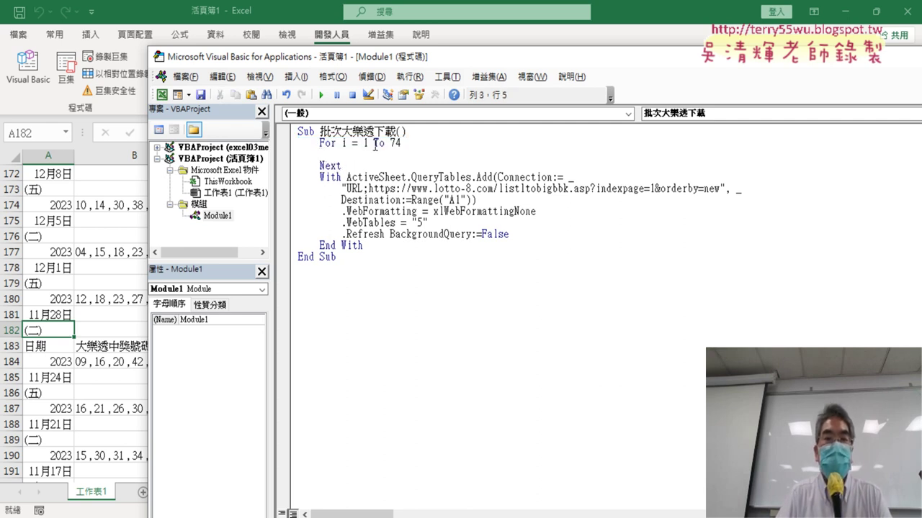
pyautogui.moveTo(364, 144); pyautogui.dragTo(412, 144)
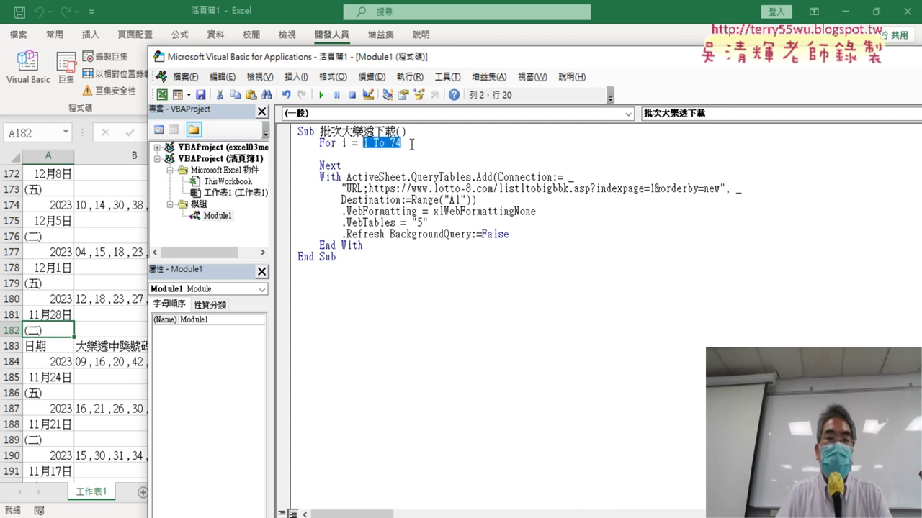
pyautogui.moveTo(376, 247); pyautogui.dragTo(287, 176)
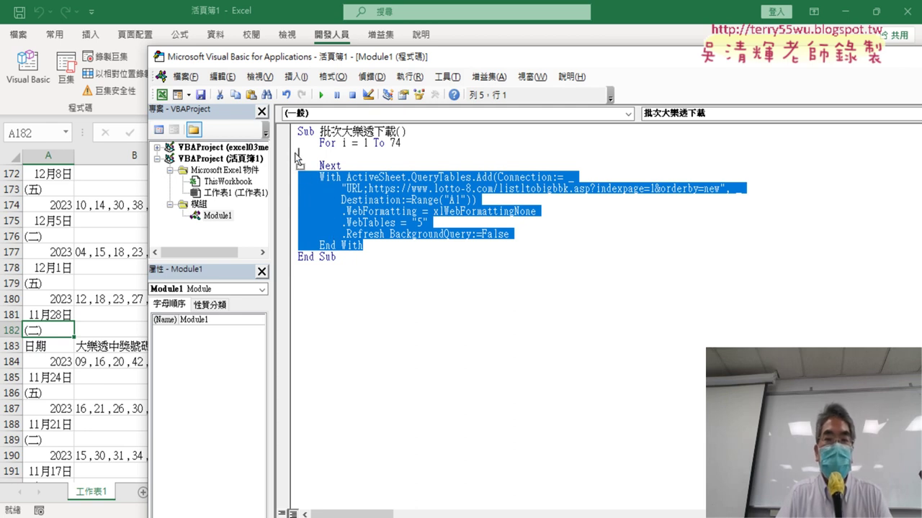
pyautogui.moveTo(295, 157); pyautogui.dragTo(296, 154)
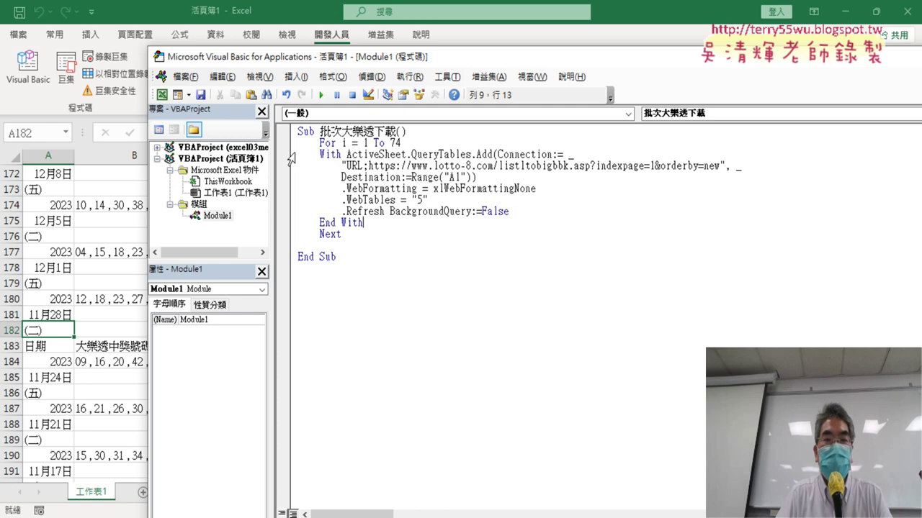
pyautogui.moveTo(364, 222); pyautogui.dragTo(288, 154)
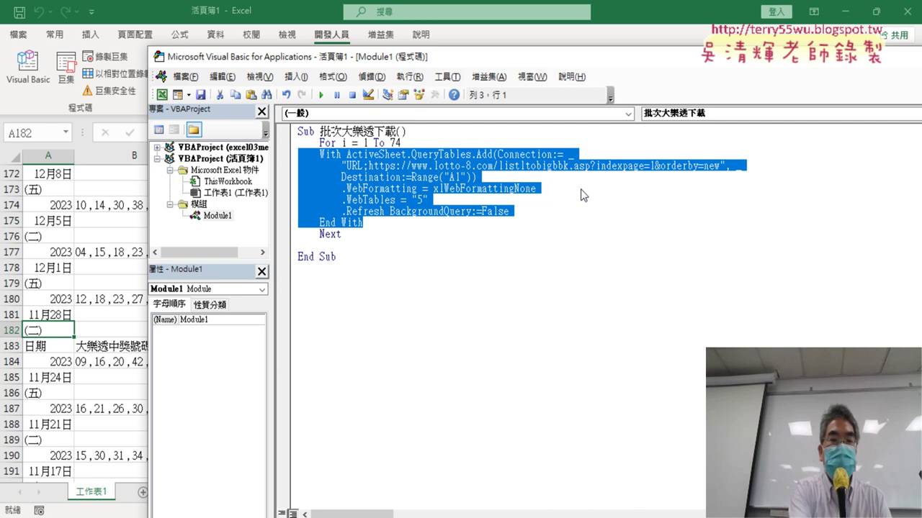
pyautogui.press('Tab')
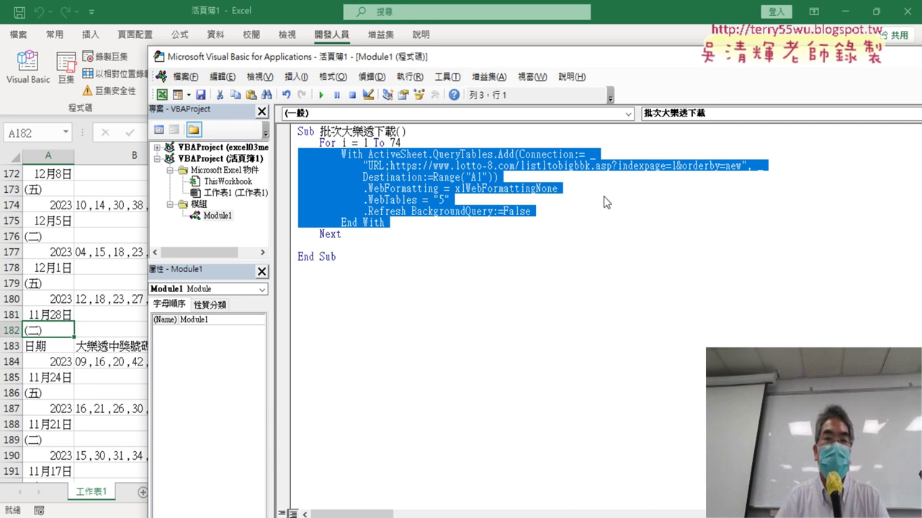
pyautogui.click(374, 237)
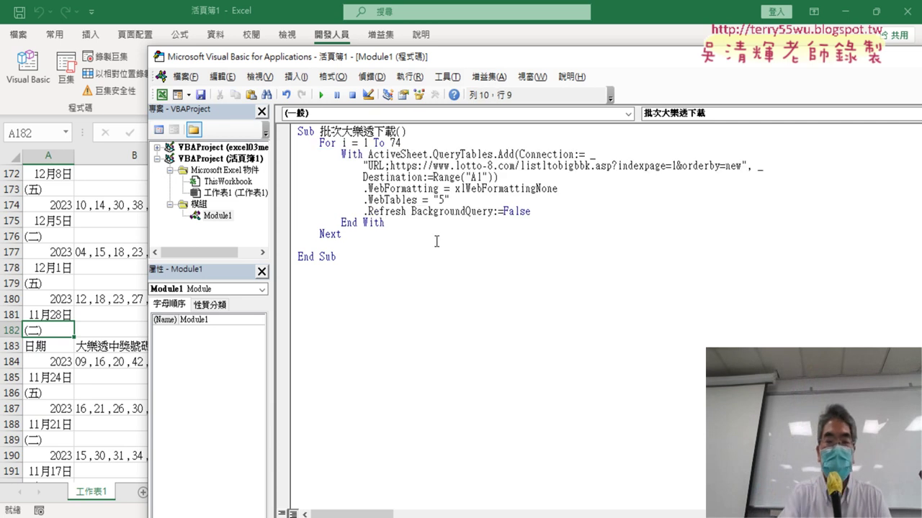
# Delete the blank line above End Sub and review the loop variable i and URL string.
pyautogui.press('Delete')
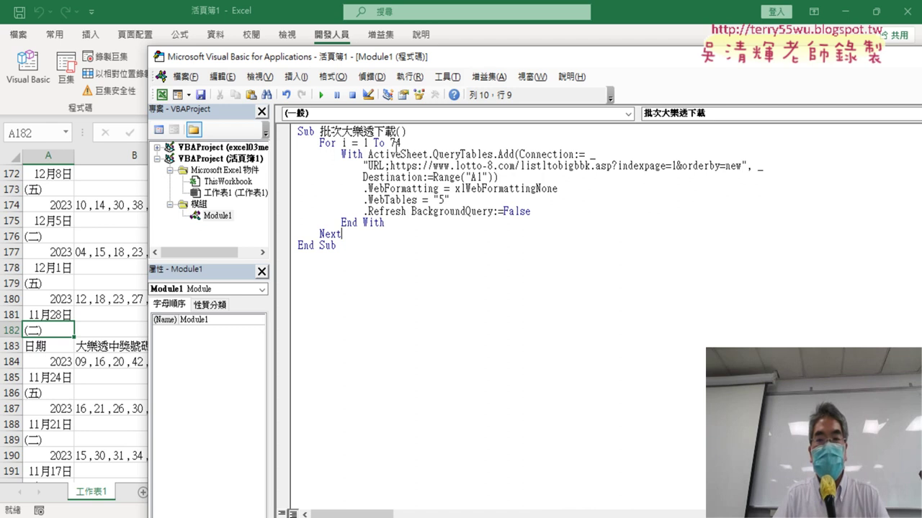
pyautogui.click(402, 143)
pyautogui.moveTo(403, 143); pyautogui.dragTo(358, 143)
pyautogui.doubleClick(345, 144)
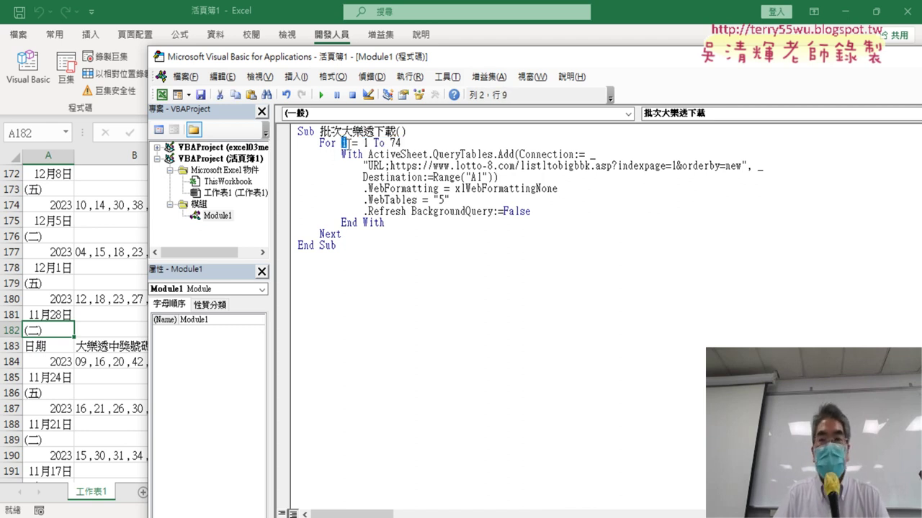
pyautogui.doubleClick(674, 165)
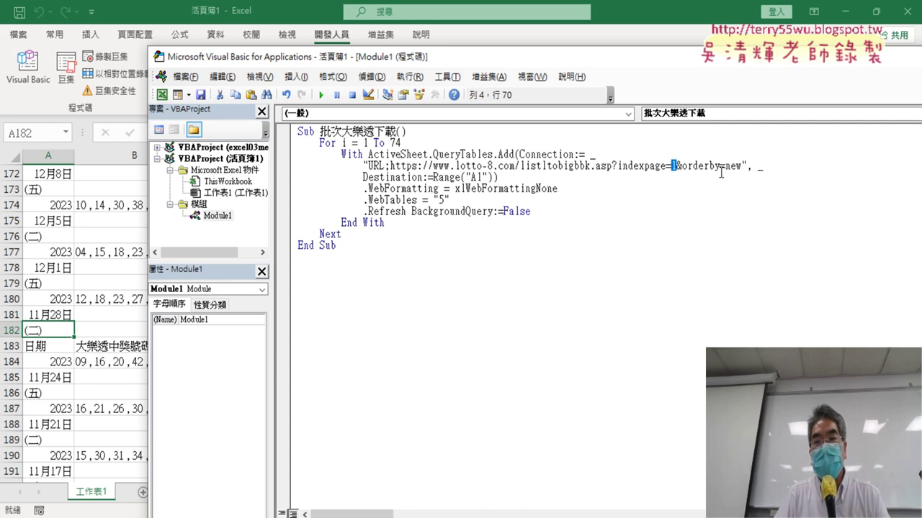
pyautogui.moveTo(364, 165); pyautogui.dragTo(747, 166)
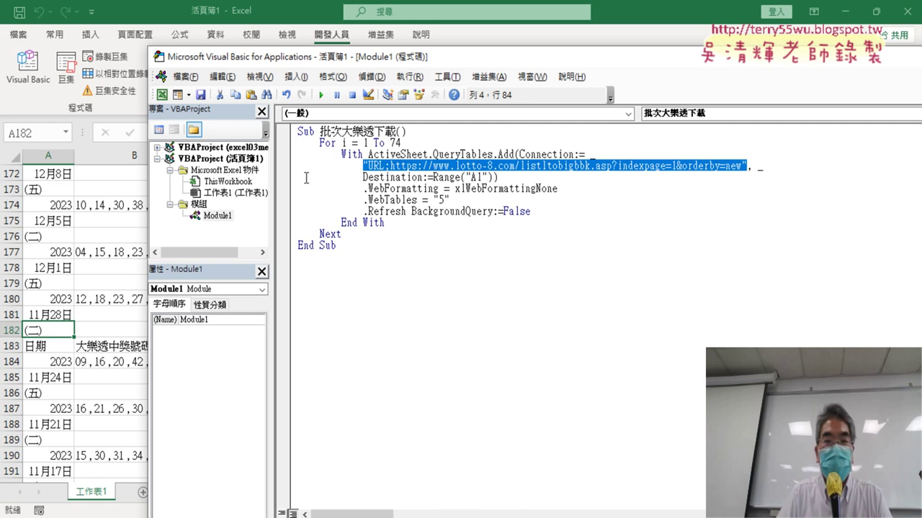
pyautogui.click(644, 174)
# Replace the 1 after indexpage= with " & i & ", spacing the ampersands.
pyautogui.doubleClick(674, 167)
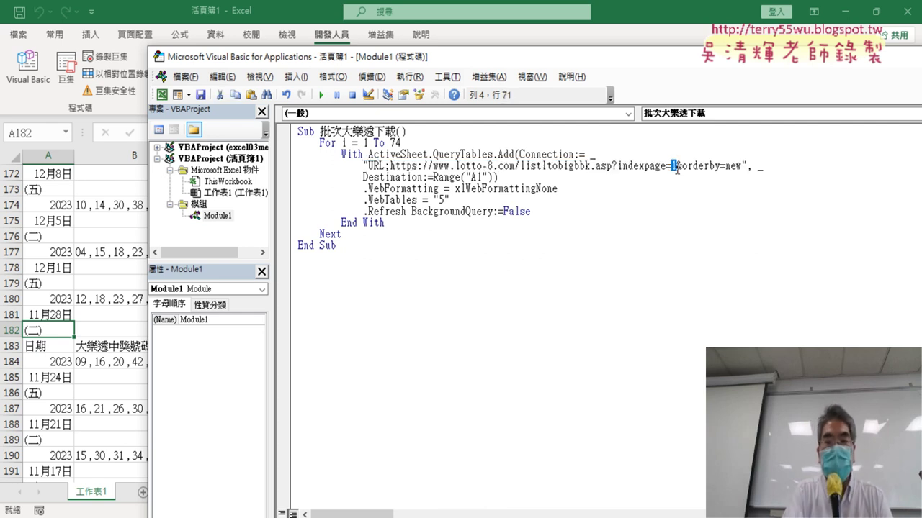
pyautogui.write('i')
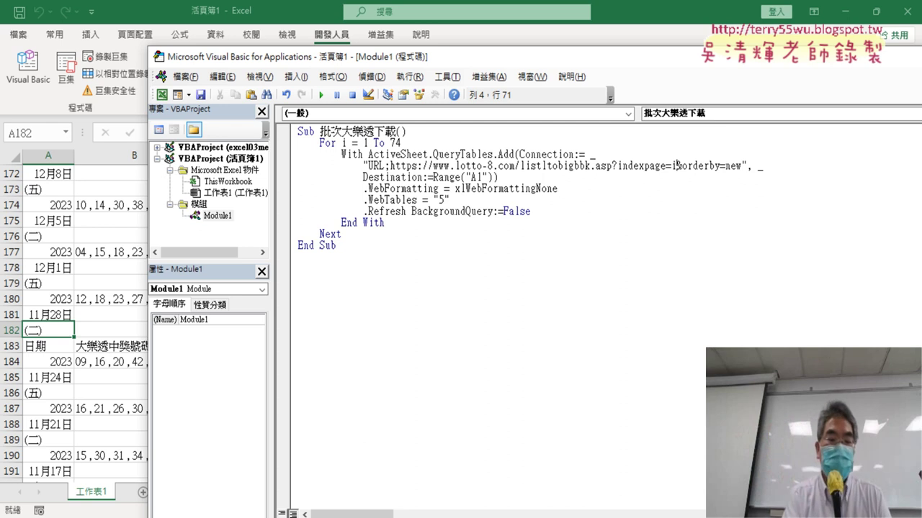
pyautogui.doubleClick(675, 166)
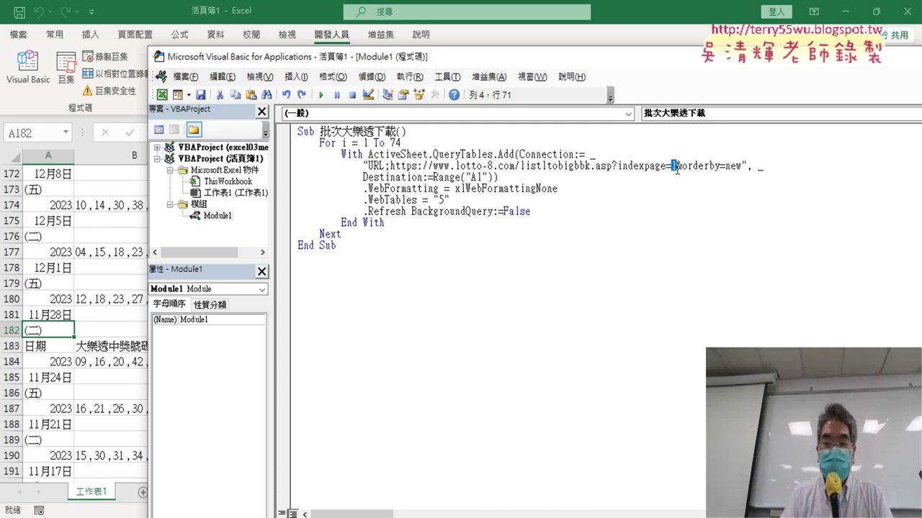
pyautogui.write('""')
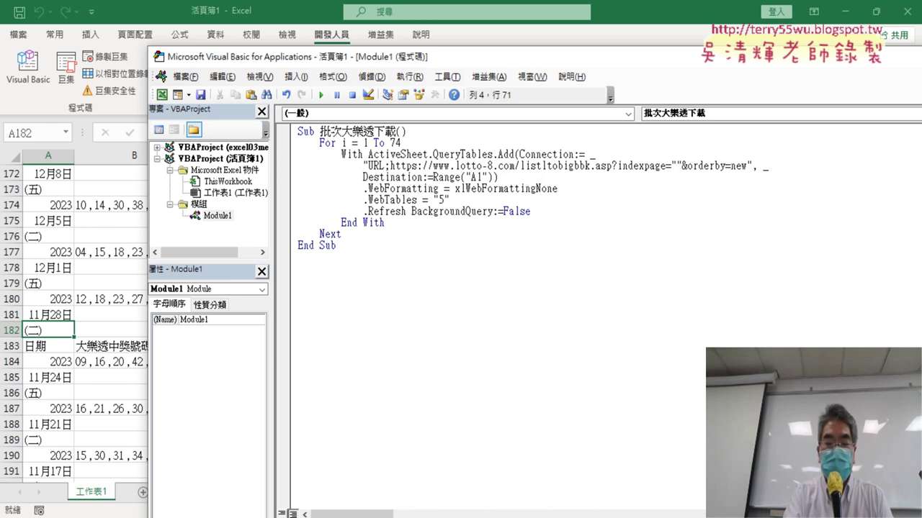
pyautogui.write('&&')
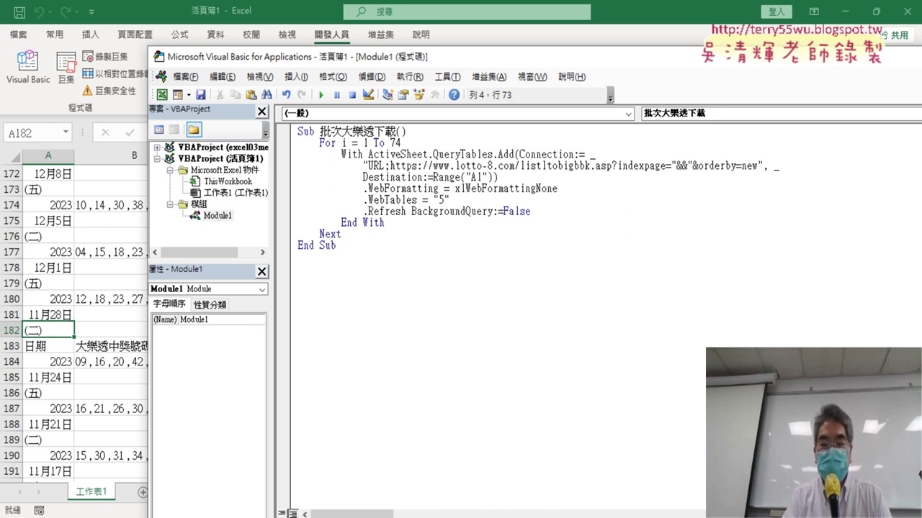
pyautogui.write('i')
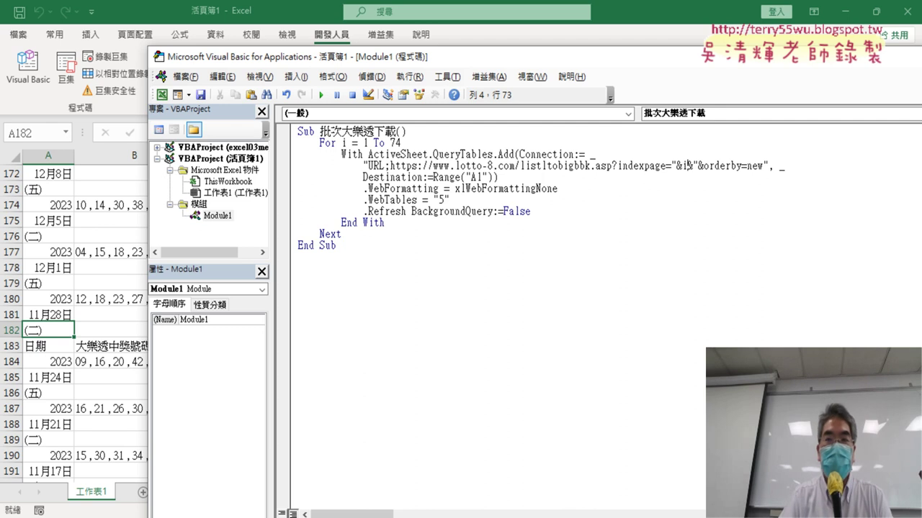
pyautogui.click(676, 166)
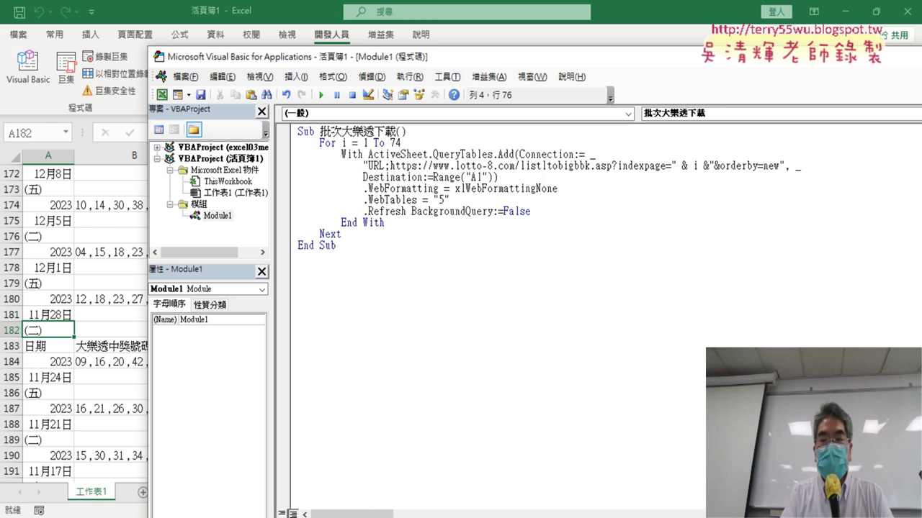
pyautogui.click(705, 166)
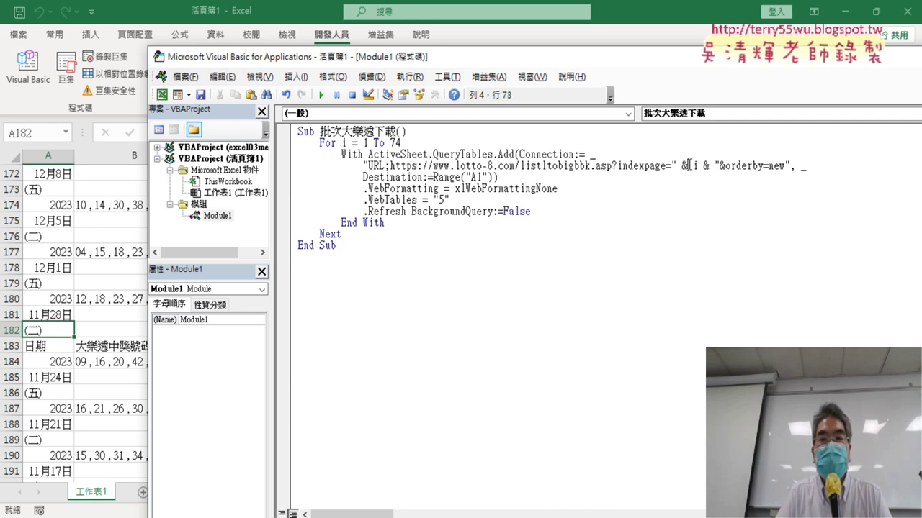
pyautogui.moveTo(687, 165); pyautogui.dragTo(677, 165)
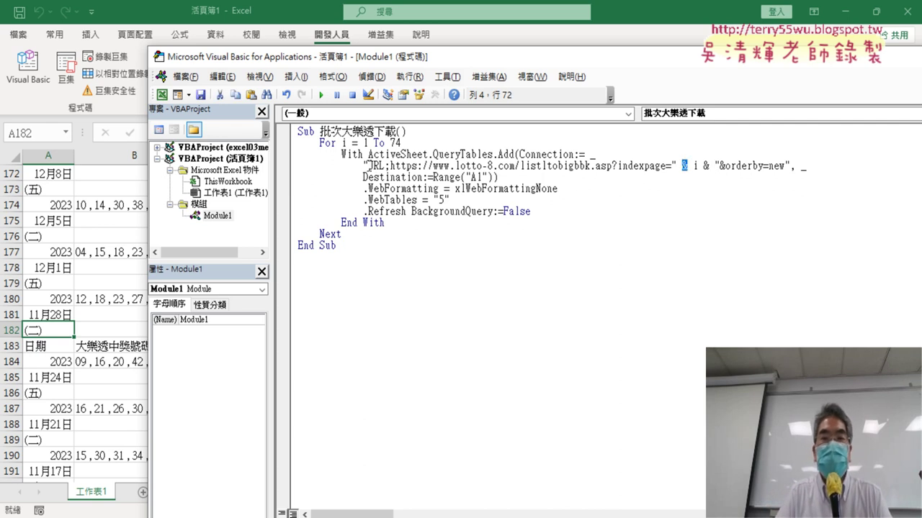
pyautogui.moveTo(368, 165); pyautogui.dragTo(672, 167)
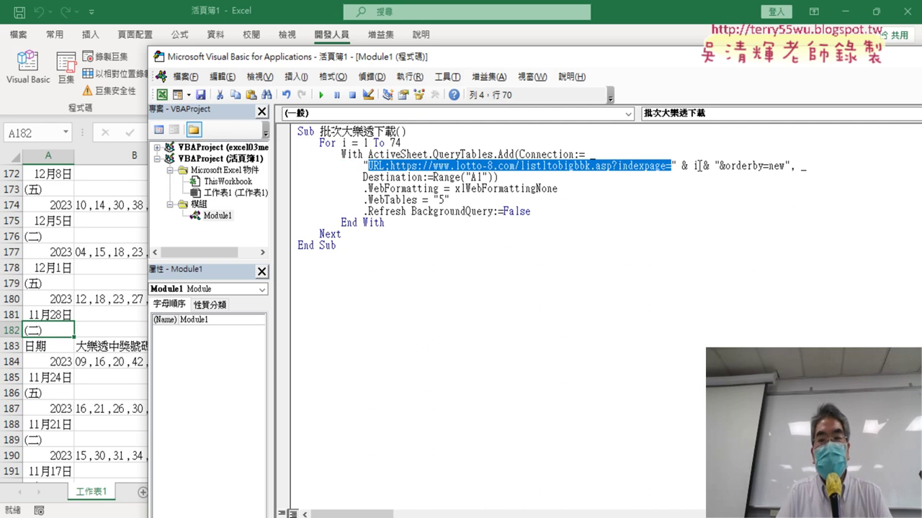
pyautogui.moveTo(720, 166); pyautogui.dragTo(794, 168)
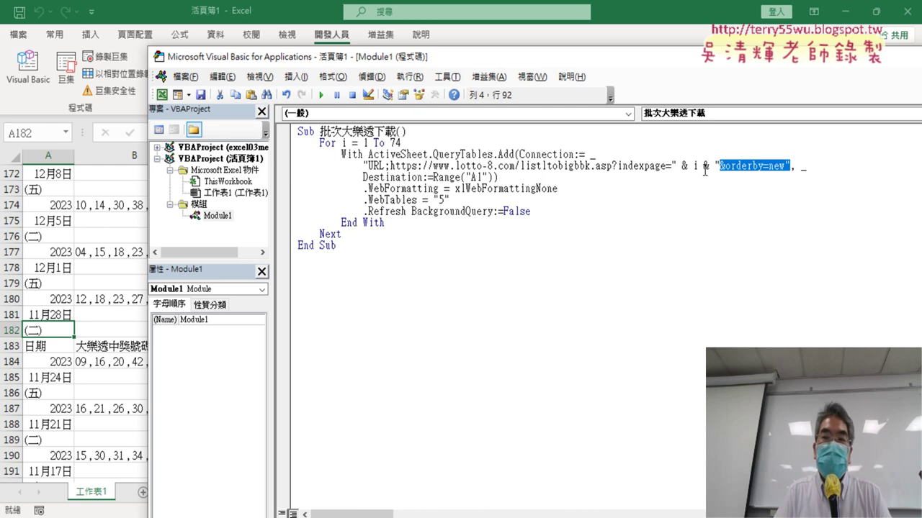
pyautogui.moveTo(705, 168); pyautogui.dragTo(693, 167)
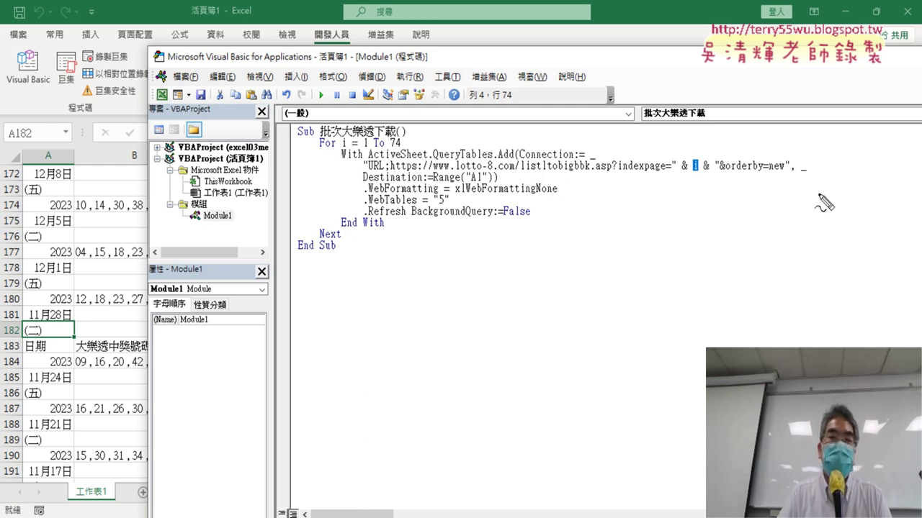
pyautogui.moveTo(692, 175); pyautogui.dragTo(700, 175)
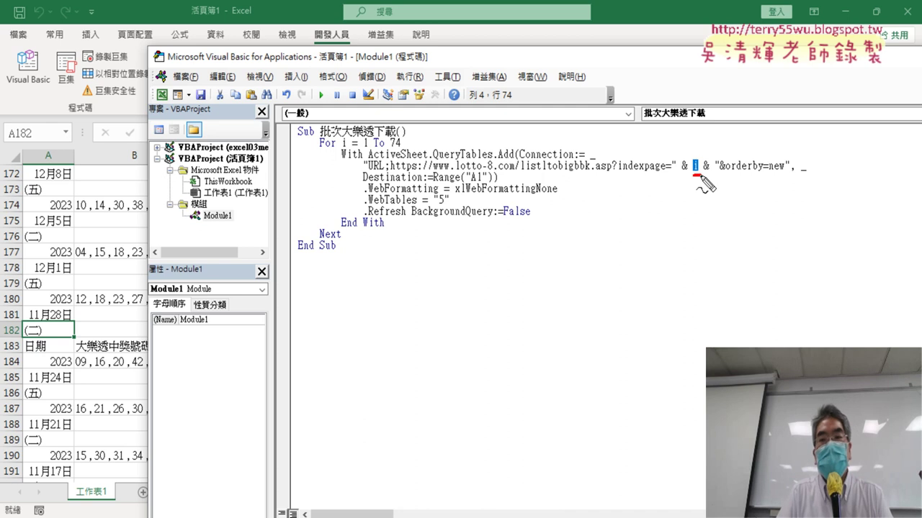
pyautogui.moveTo(364, 149); pyautogui.dragTo(373, 149)
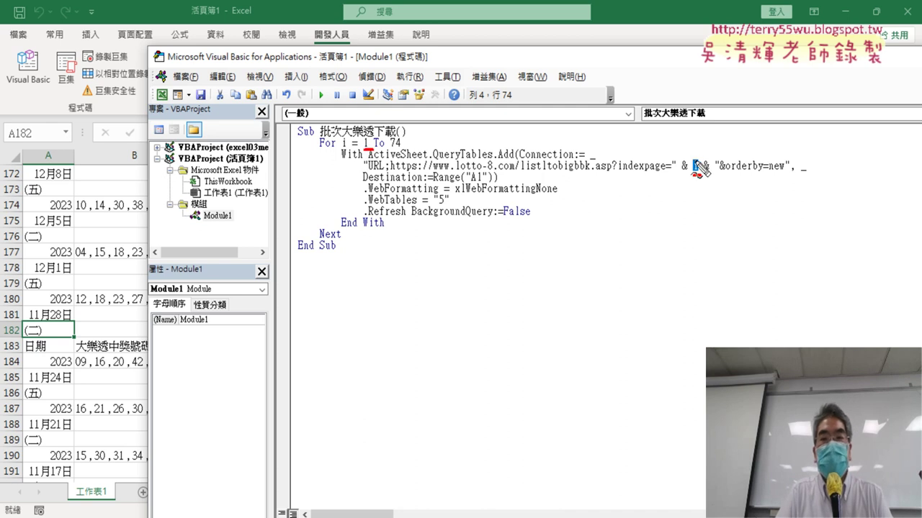
pyautogui.moveTo(679, 174); pyautogui.dragTo(692, 175)
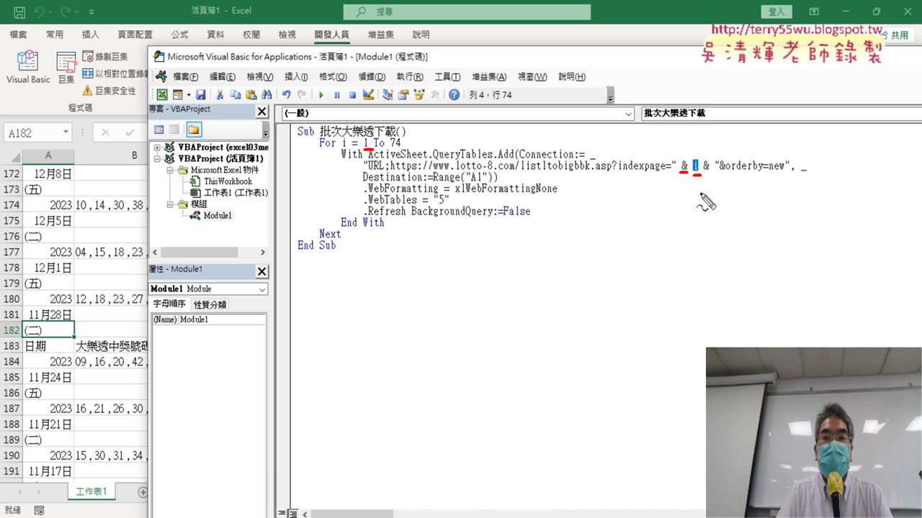
pyautogui.moveTo(698, 200); pyautogui.dragTo(697, 214)
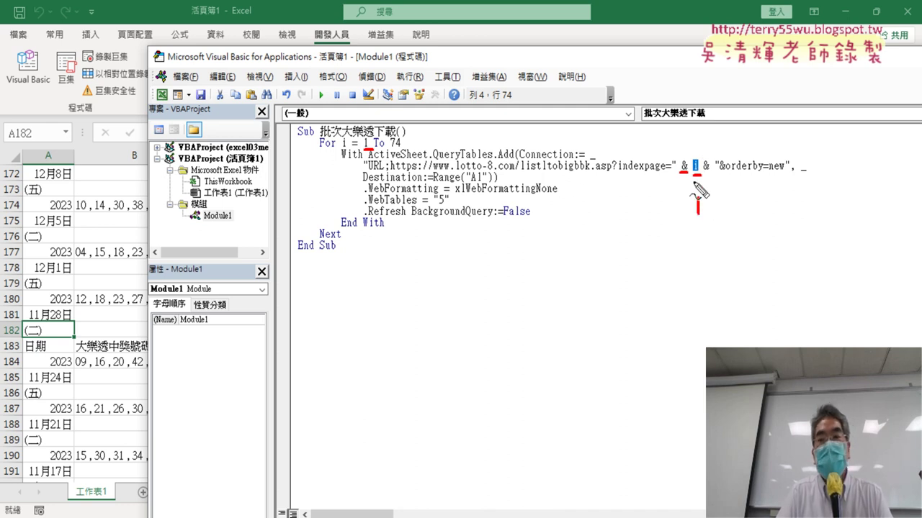
pyautogui.moveTo(682, 190)
pyautogui.mouseDown()
pyautogui.moveTo(684, 203)
pyautogui.moveTo(712, 195)
pyautogui.mouseUp()
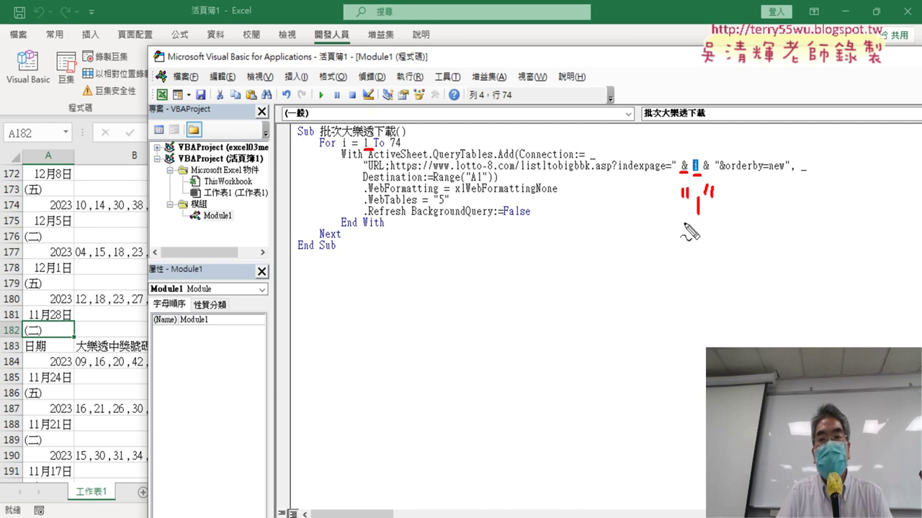
pyautogui.moveTo(684, 224); pyautogui.dragTo(724, 219)
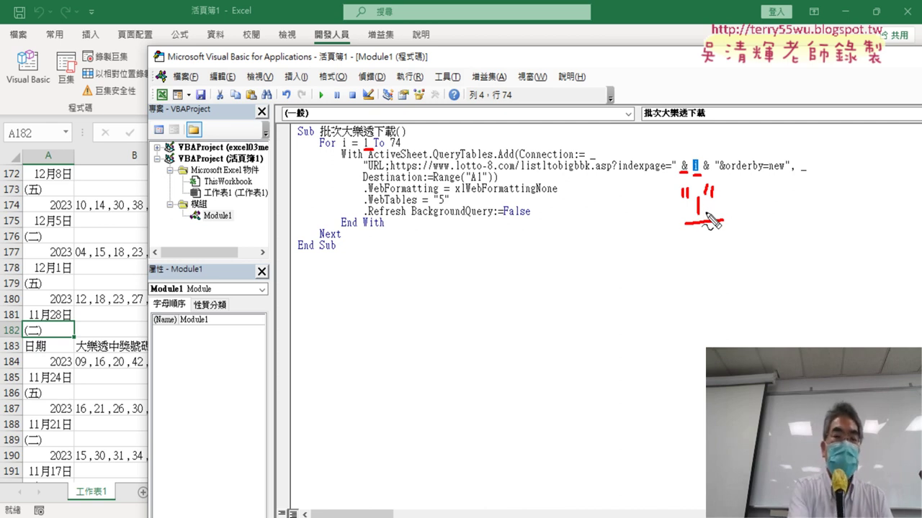
pyautogui.press('Escape')
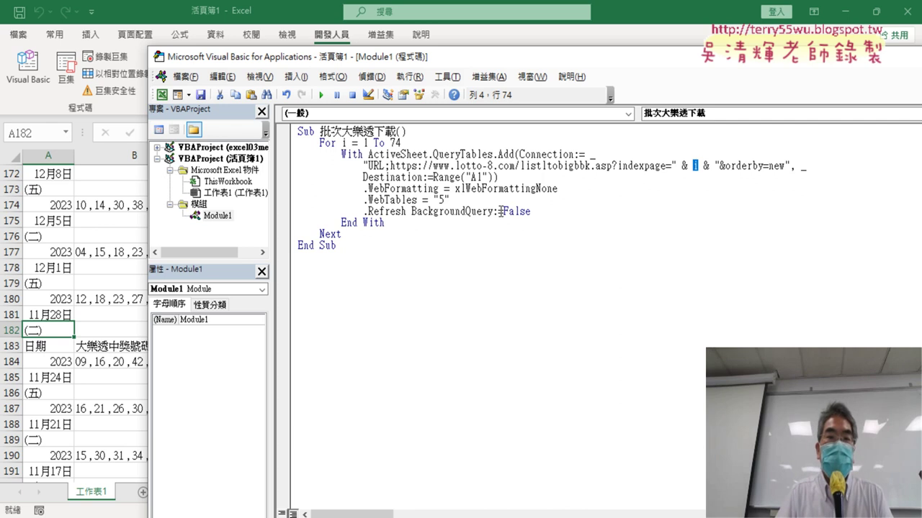
# Add an indented Cells.Clear line directly under the Sub line.
pyautogui.click(447, 135)
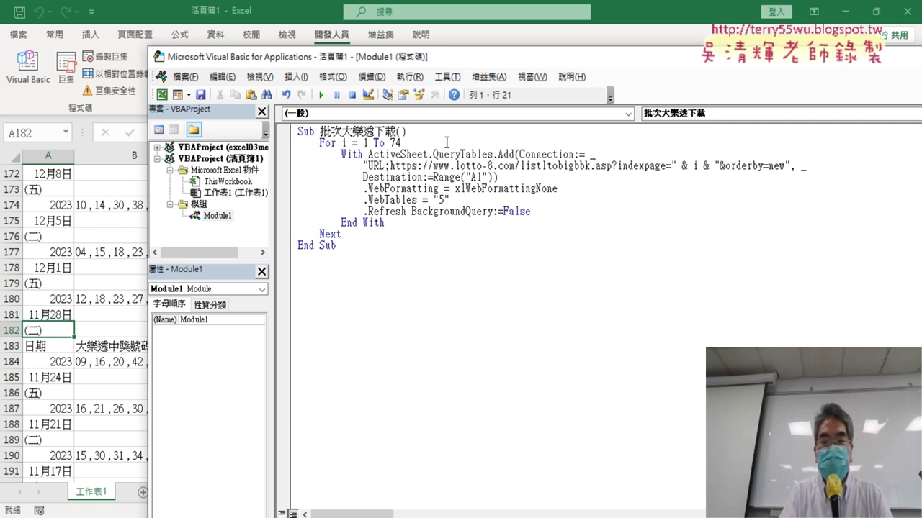
pyautogui.press('Return')
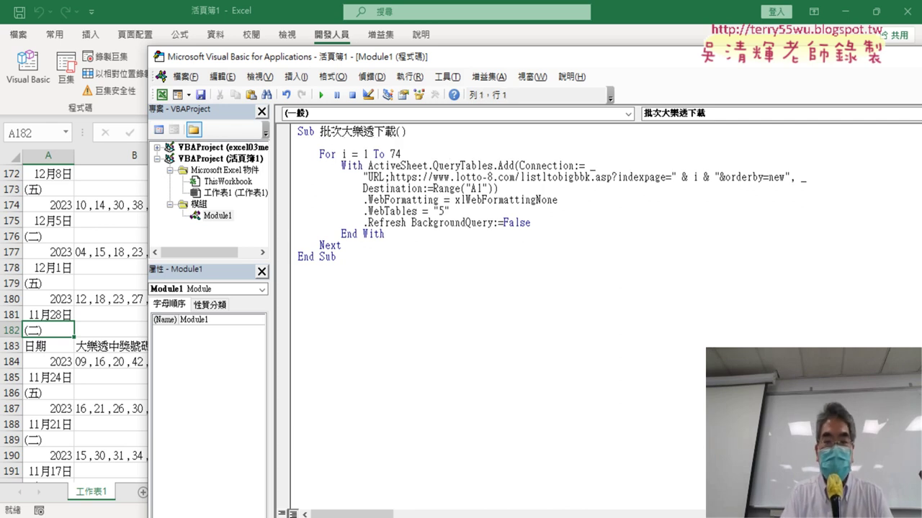
pyautogui.press('Tab')
pyautogui.write('c')
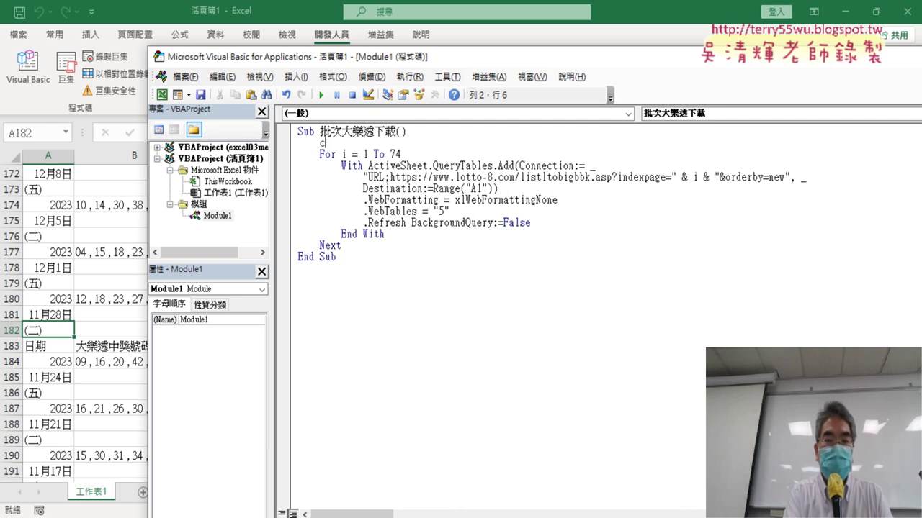
pyautogui.write('ell')
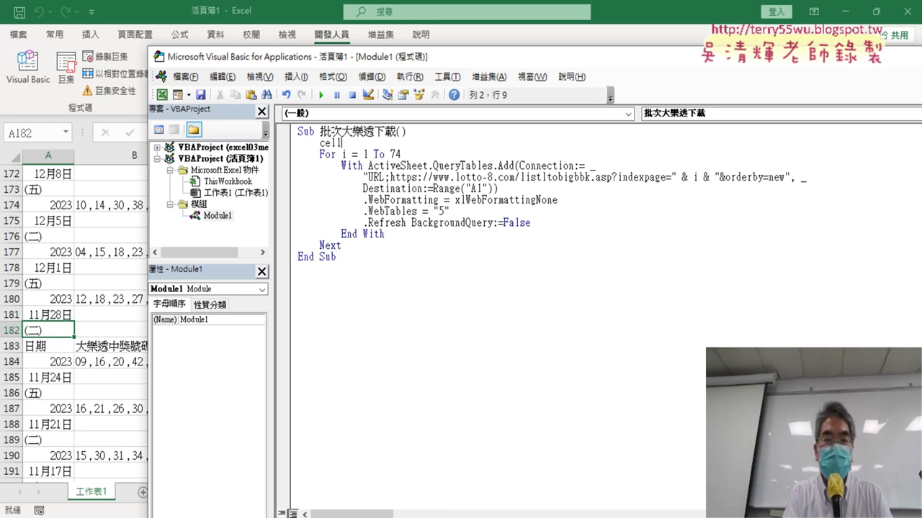
pyautogui.write('s')
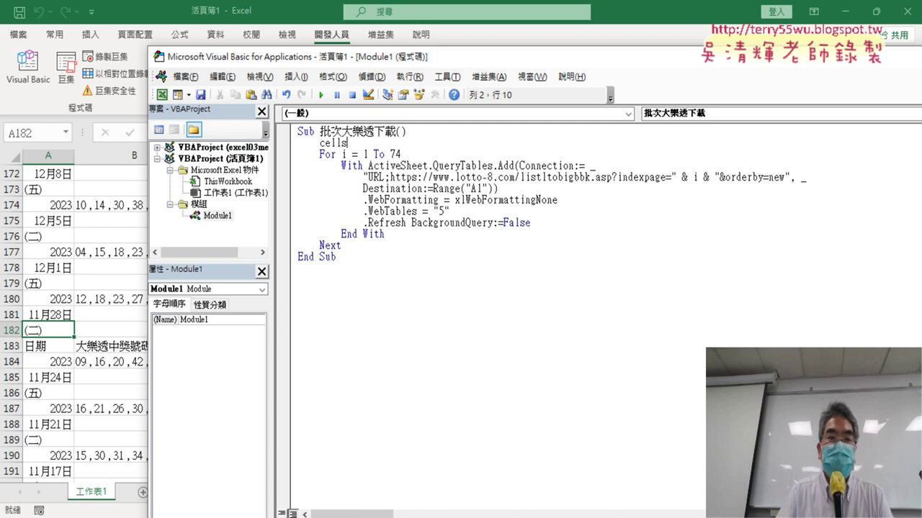
pyautogui.click(10, 156)
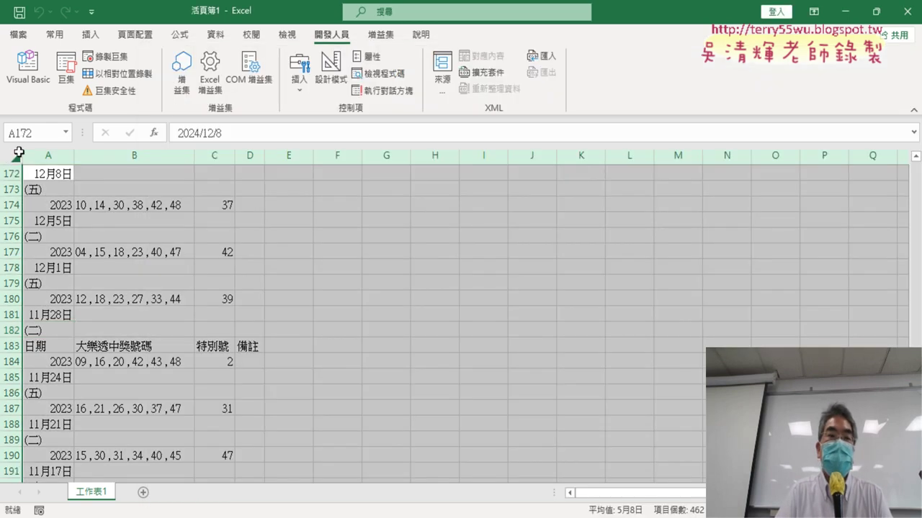
pyautogui.click(28, 68)
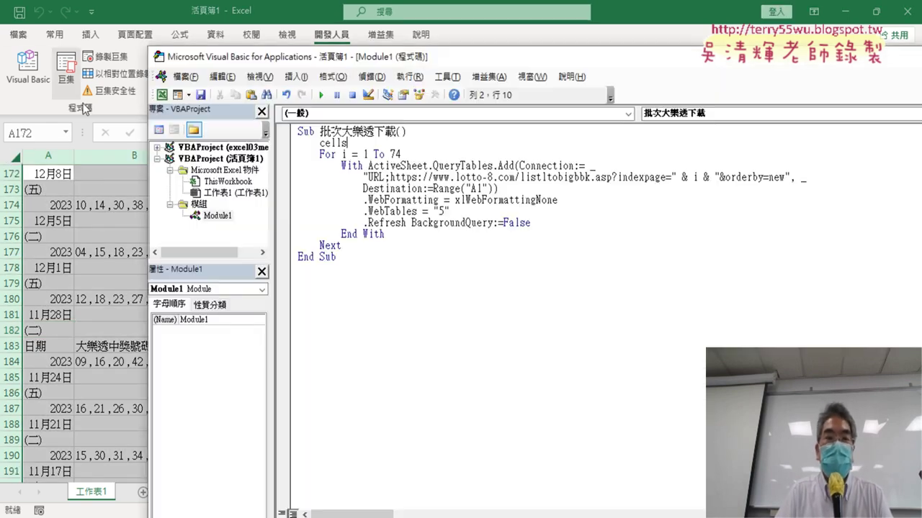
pyautogui.write('.')
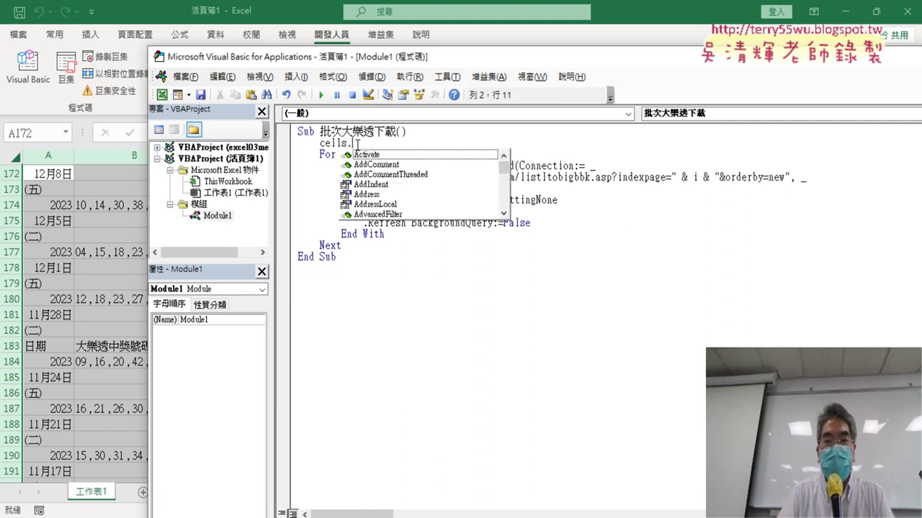
pyautogui.write('cl')
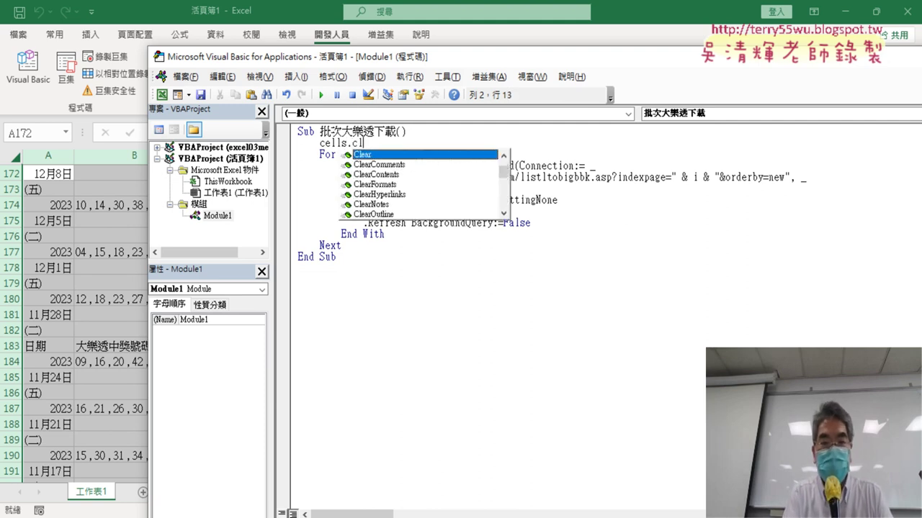
pyautogui.press('space')
pyautogui.click(508, 333)
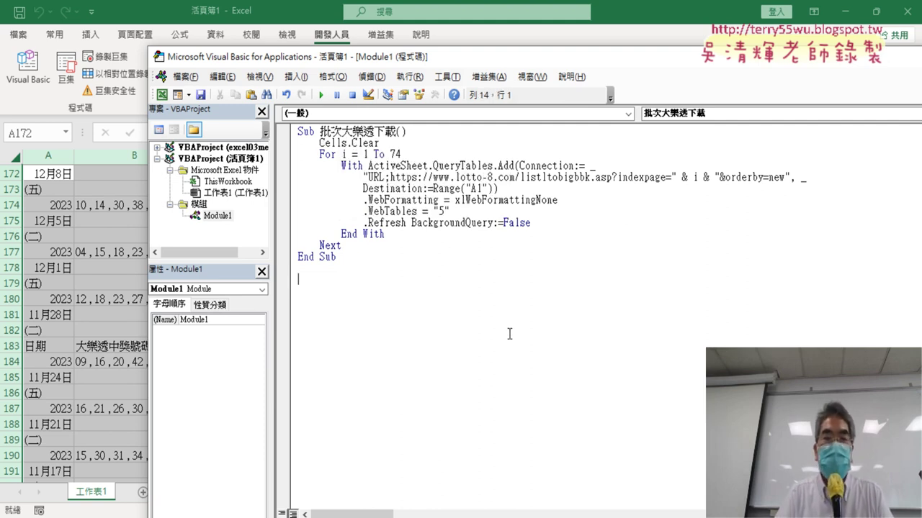
# Highlight the Cells.Clear and For i = 1 To 74 lines to explain them.
pyautogui.click(384, 143)
pyautogui.moveTo(384, 143)
pyautogui.mouseDown()
pyautogui.moveTo(298, 132)
pyautogui.moveTo(320, 143)
pyautogui.mouseUp()
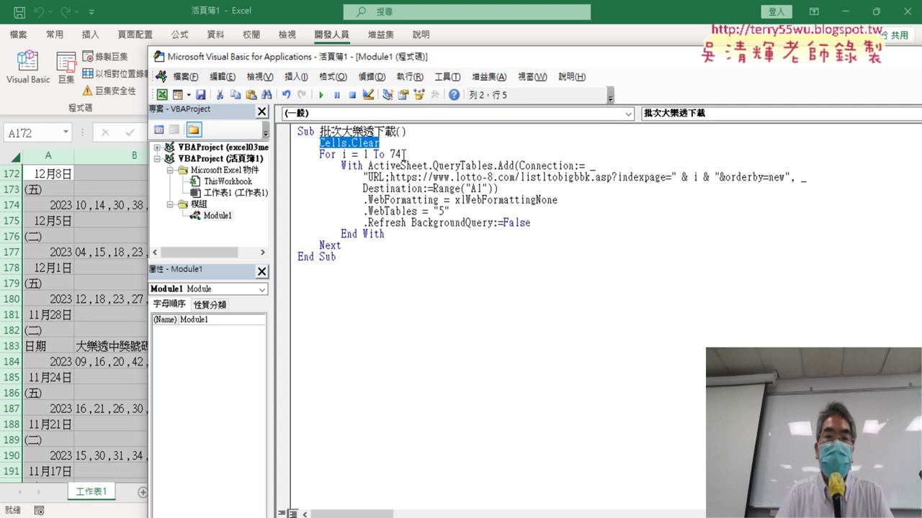
pyautogui.moveTo(404, 154); pyautogui.dragTo(319, 154)
pyautogui.click(334, 142)
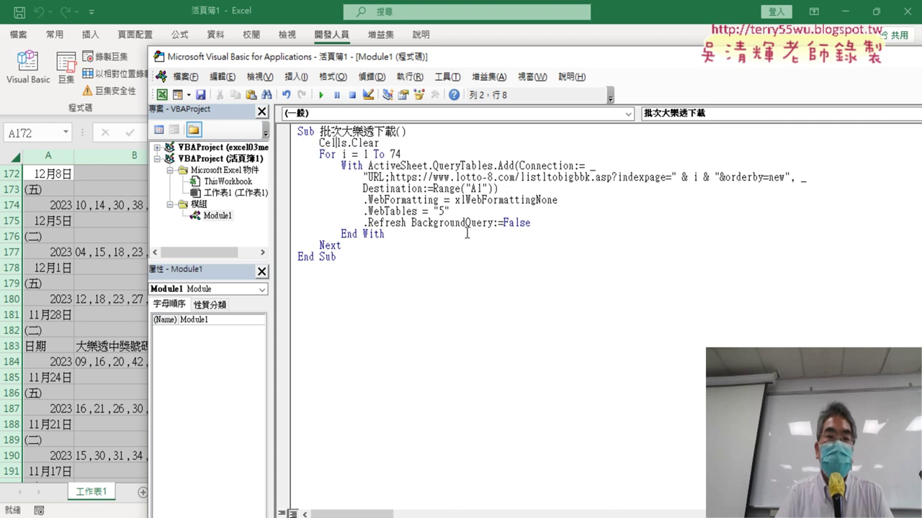
pyautogui.click(395, 177)
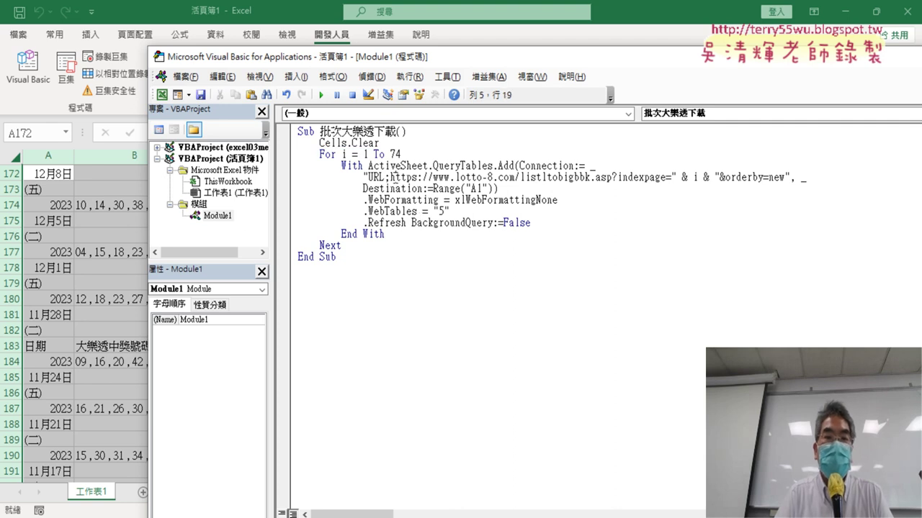
# Run the 批次大樂透下載 macro using the Run Sub/UserForm button.
pyautogui.click(321, 95)
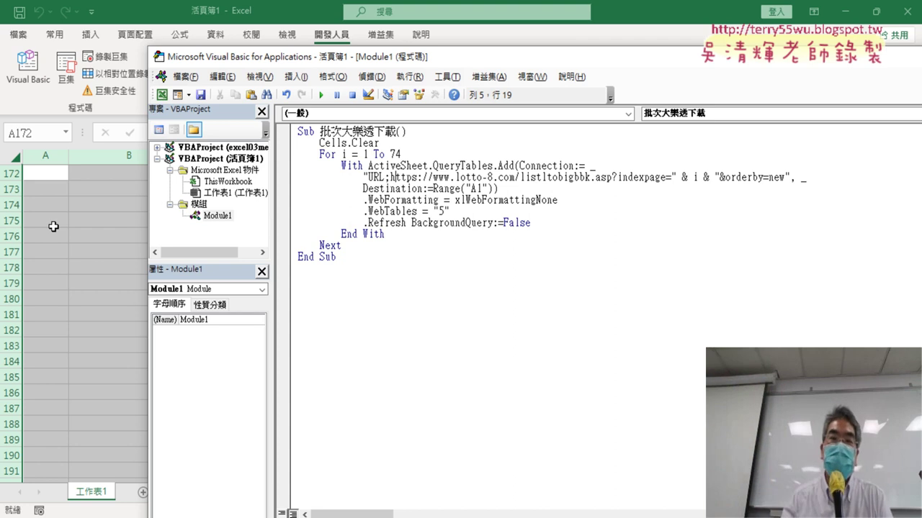
# Inspect the downloaded data from A1, selecting columns A:D then E:H, and return to the code.
pyautogui.click(100, 252)
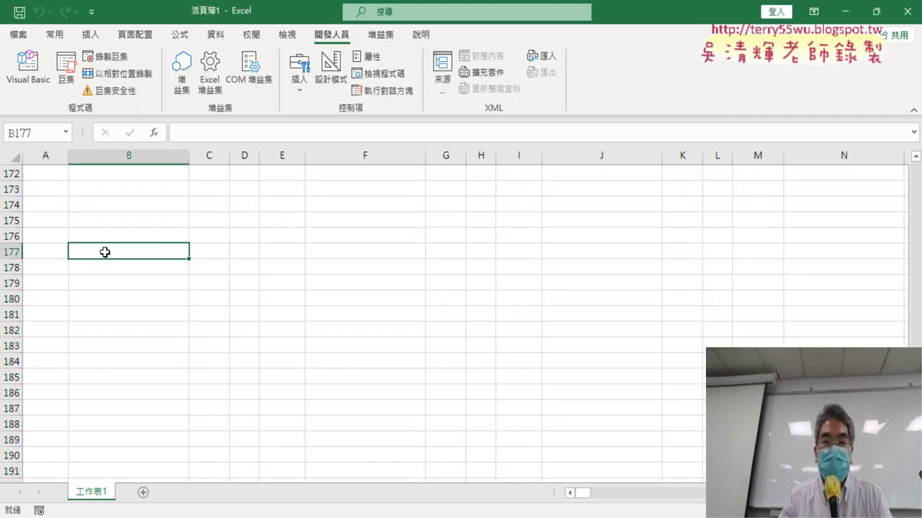
pyautogui.hotkey('ctrl', 'Up')
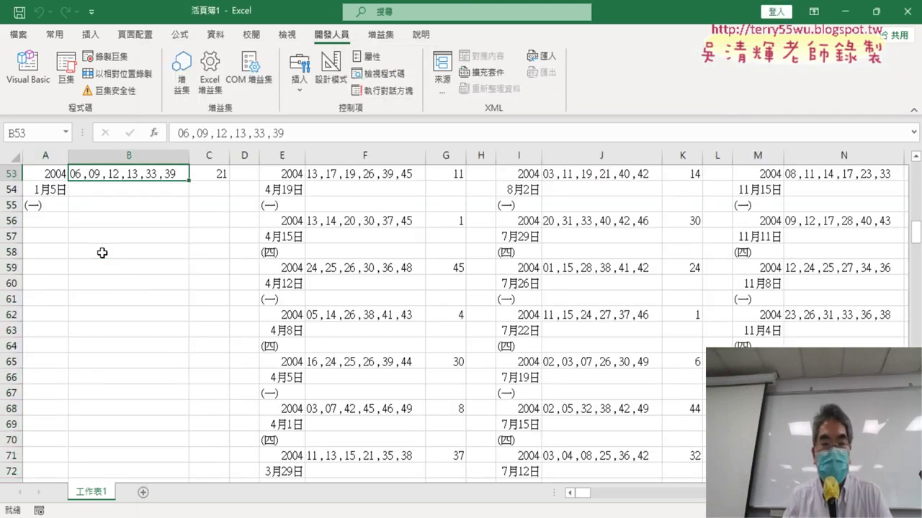
pyautogui.scroll(4, 177, 237)
pyautogui.scroll(4, 177, 237)
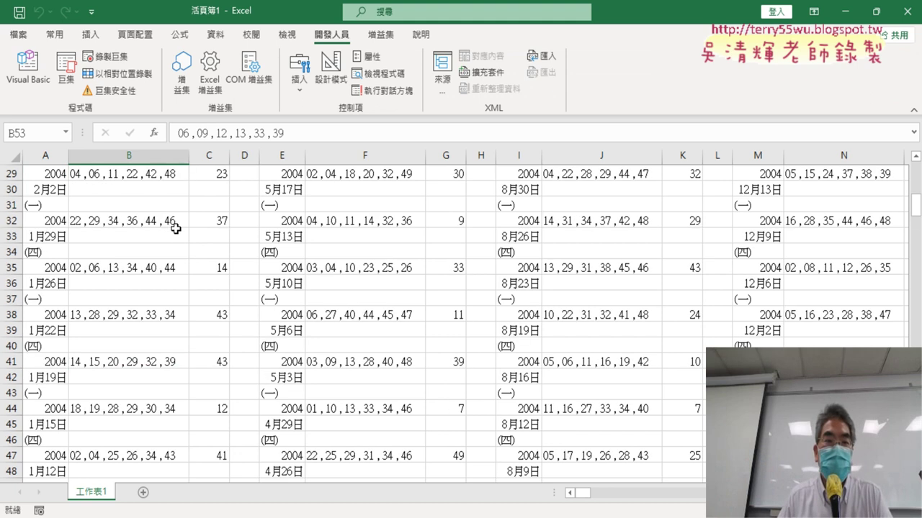
pyautogui.scroll(6, 175, 223)
pyautogui.click(58, 223)
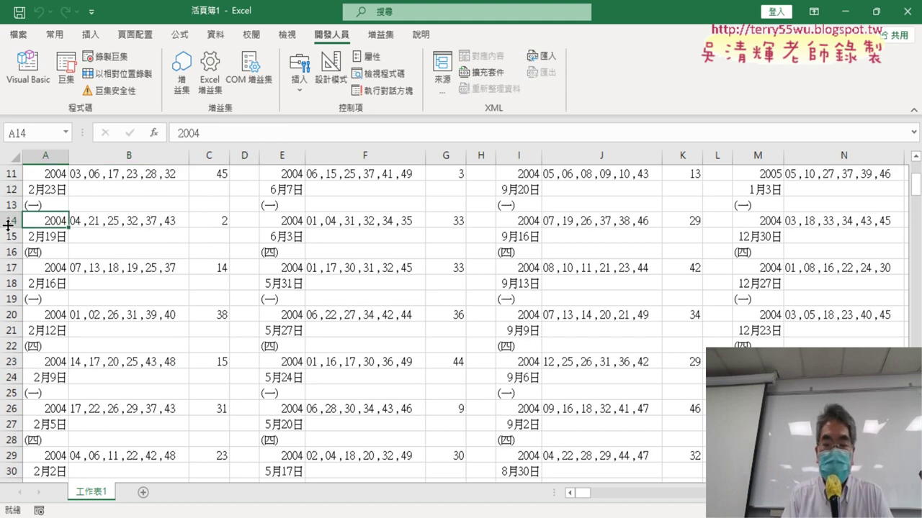
pyautogui.hotkey('ctrl', 'Home')
pyautogui.moveTo(44, 155); pyautogui.dragTo(720, 157)
pyautogui.click(238, 159)
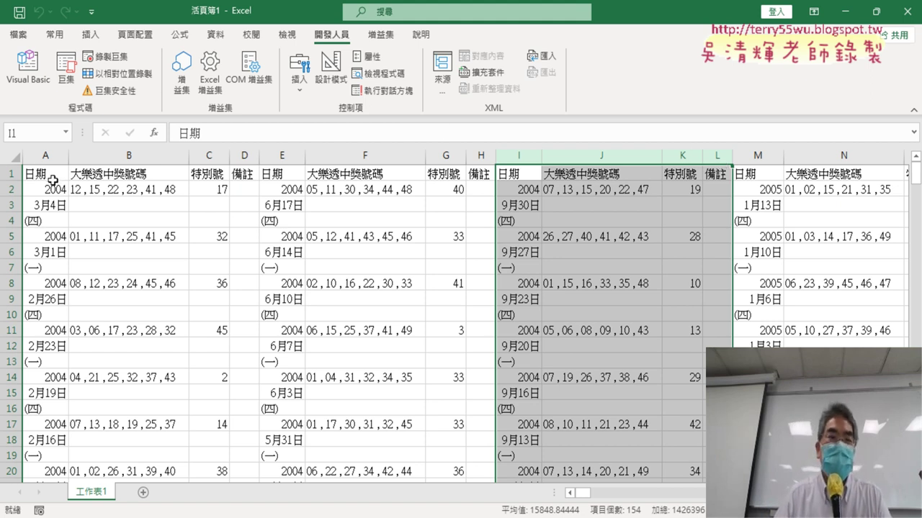
pyautogui.click(22, 81)
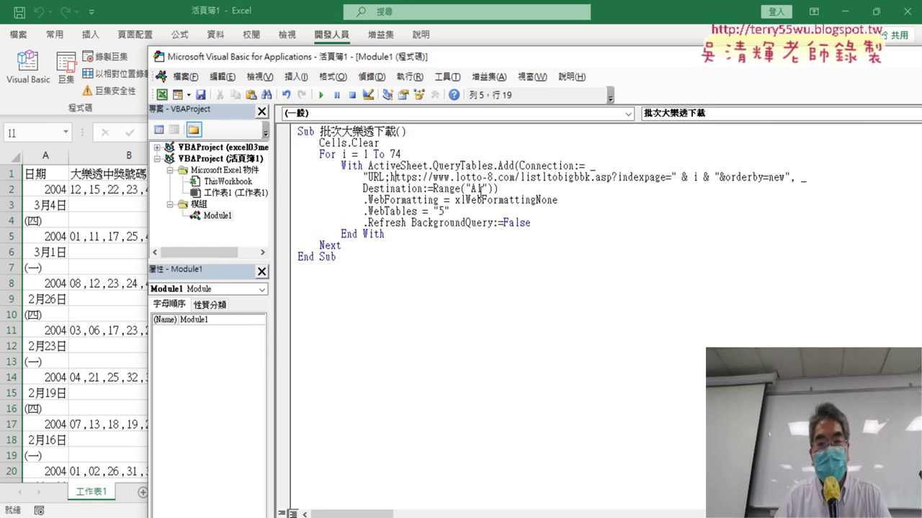
# Add k = 1 after Cells.Clear and change the destination to Range("A" & k).
pyautogui.moveTo(482, 188); pyautogui.dragTo(477, 189)
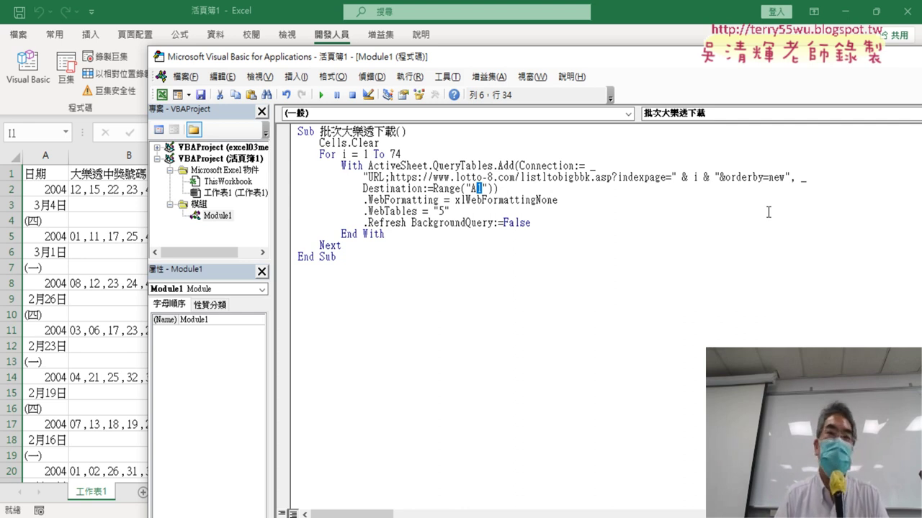
pyautogui.click(466, 147)
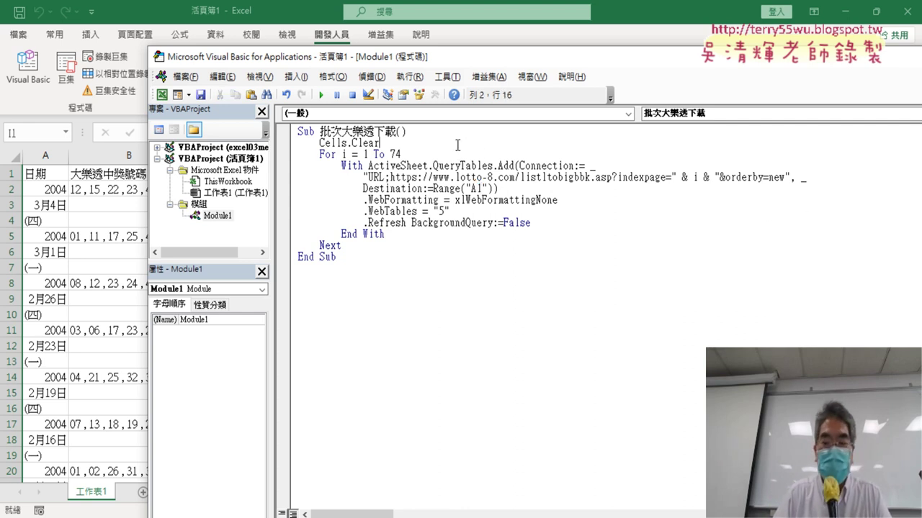
pyautogui.press('Return')
pyautogui.write('k=1')
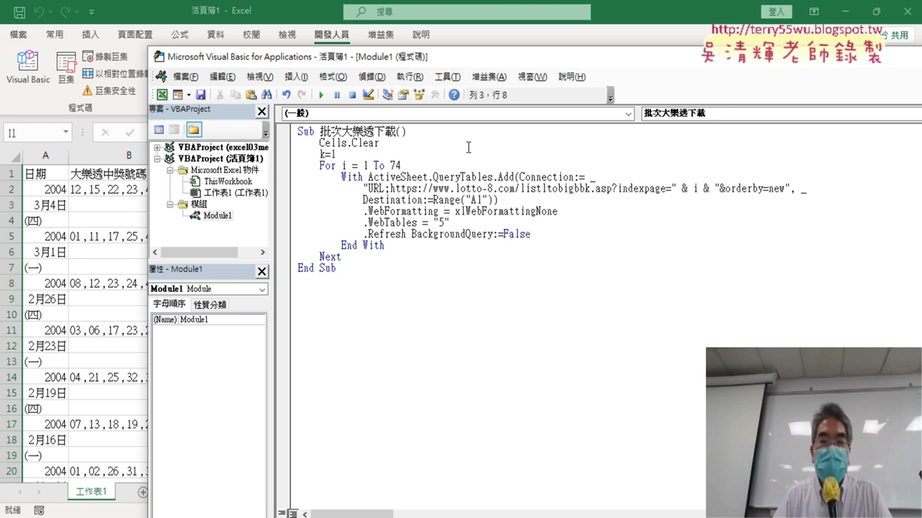
pyautogui.doubleClick(483, 199)
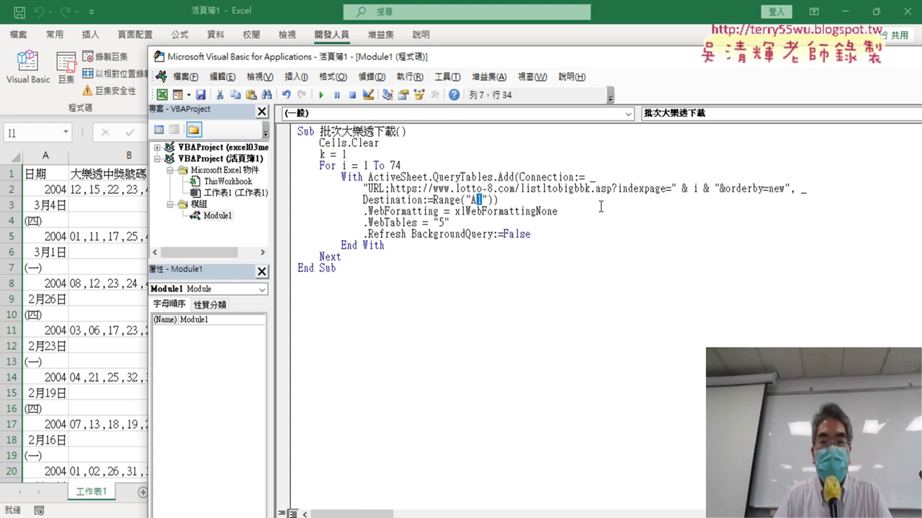
pyautogui.press('BackSpace')
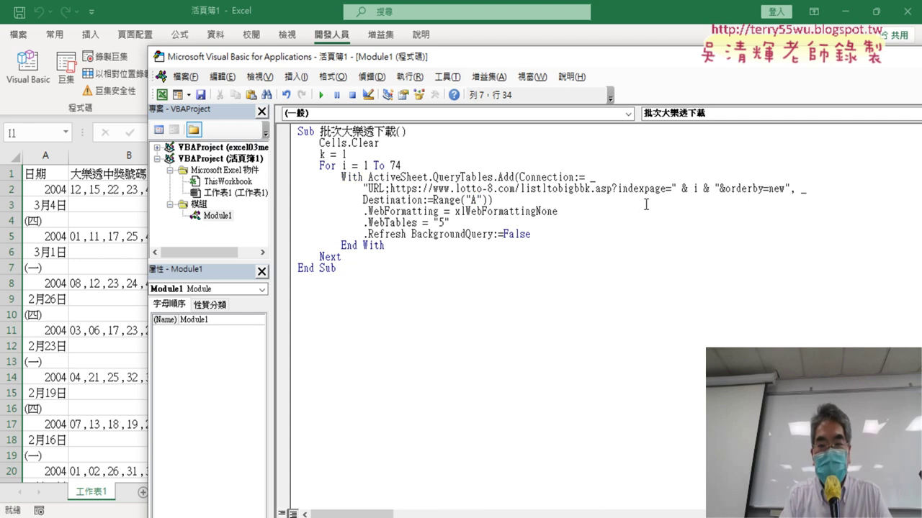
pyautogui.write('& ')
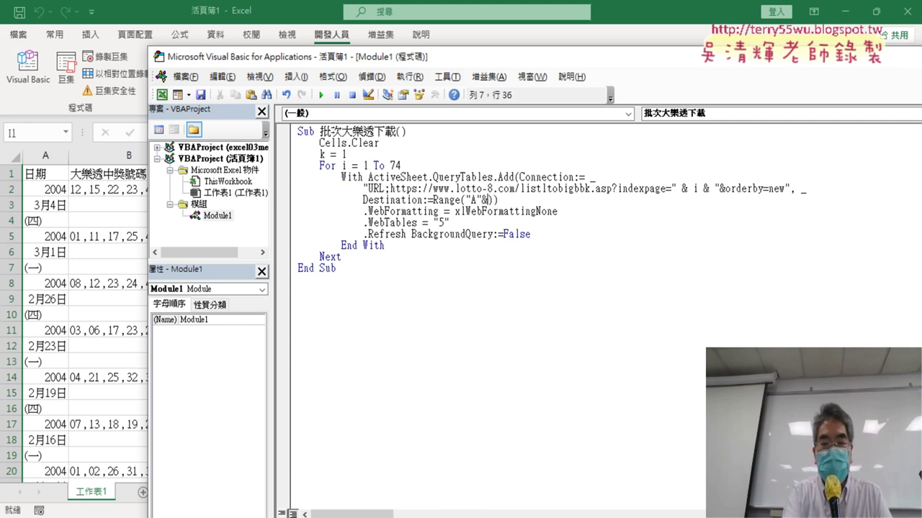
pyautogui.write('k')
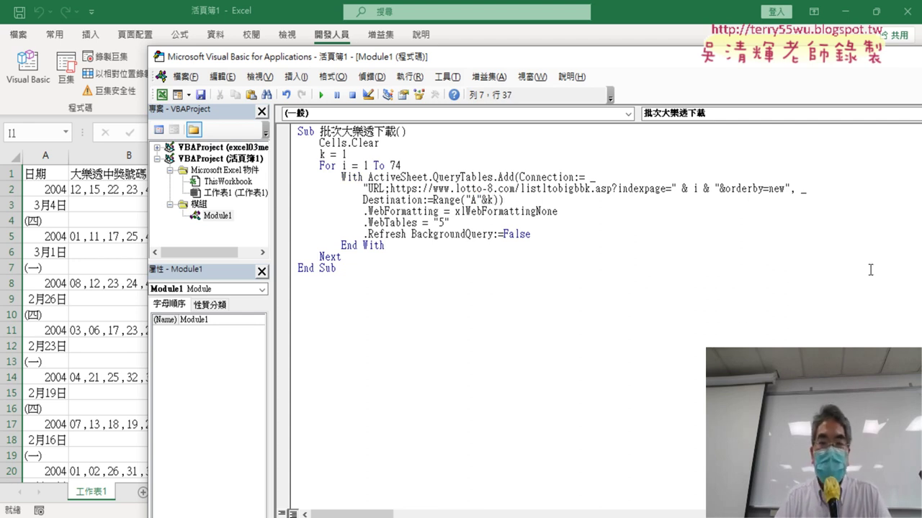
pyautogui.click(688, 330)
pyautogui.moveTo(482, 200); pyautogui.dragTo(500, 201)
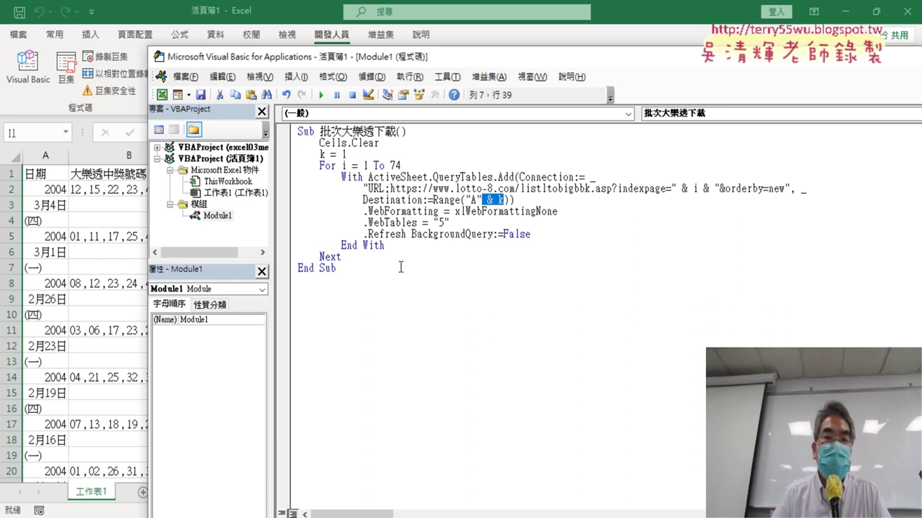
# Begin a k = k + increment line after End With.
pyautogui.click(390, 246)
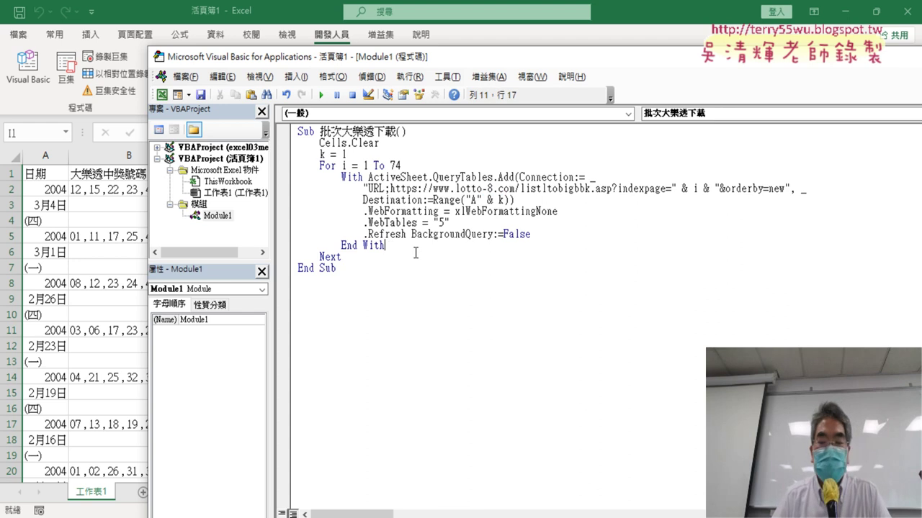
pyautogui.press('Return')
pyautogui.write('k=k')
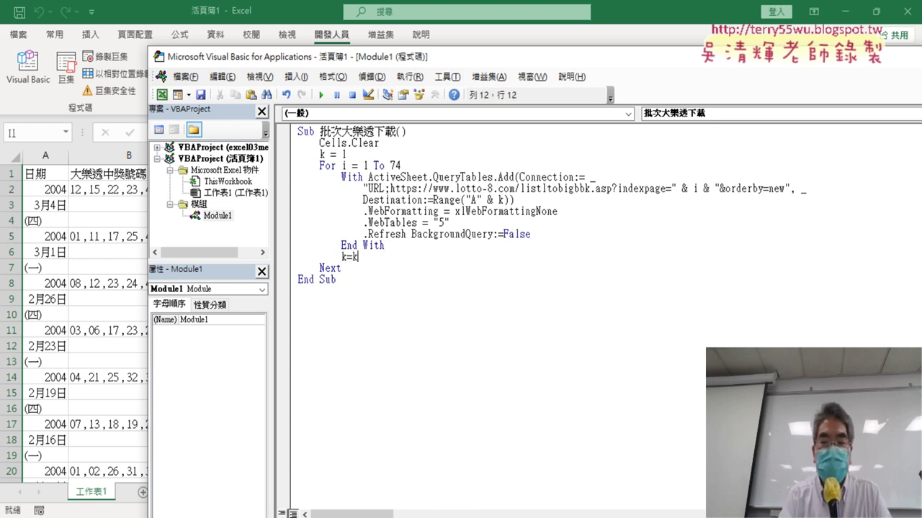
pyautogui.write('+')
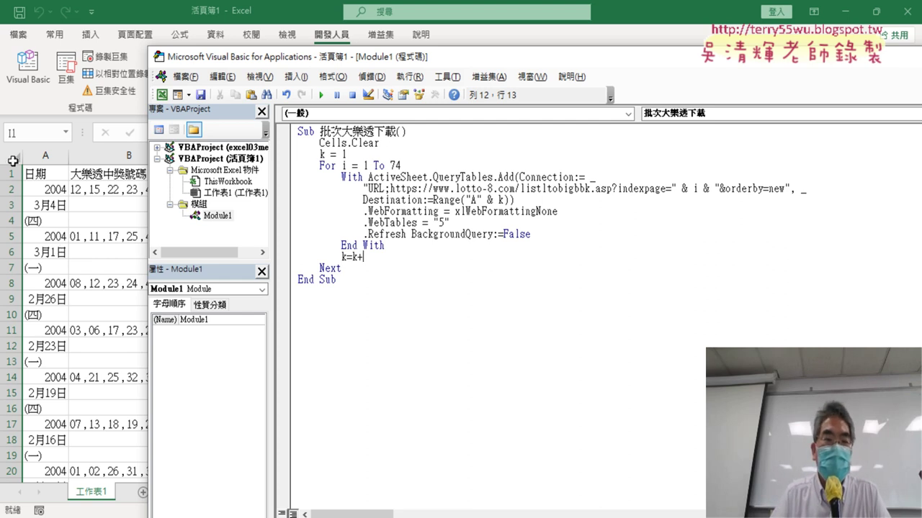
# Clear the whole worksheet, confirming deletion of the linked web query.
pyautogui.click(13, 157)
pyautogui.press('Delete')
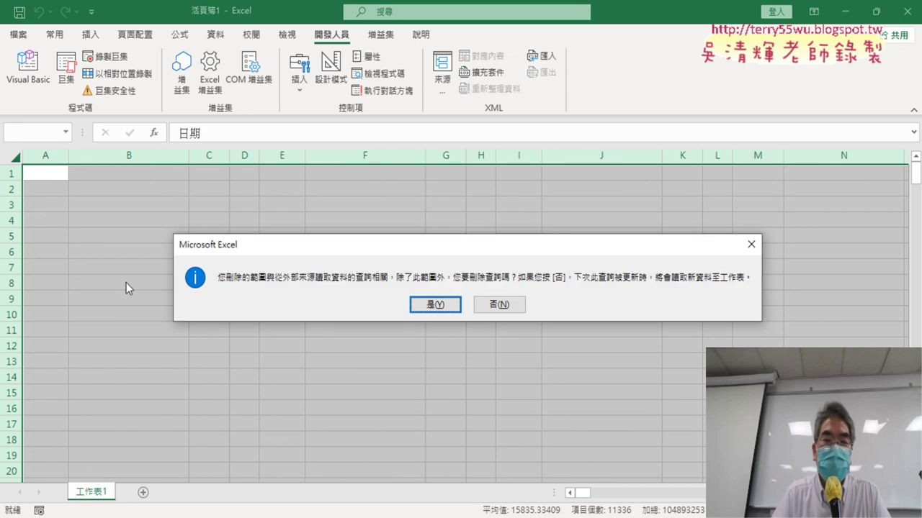
pyautogui.click(435, 305)
# Set a breakpoint on End With, complete k = k + 92, and run to the breakpoint.
pyautogui.click(28, 68)
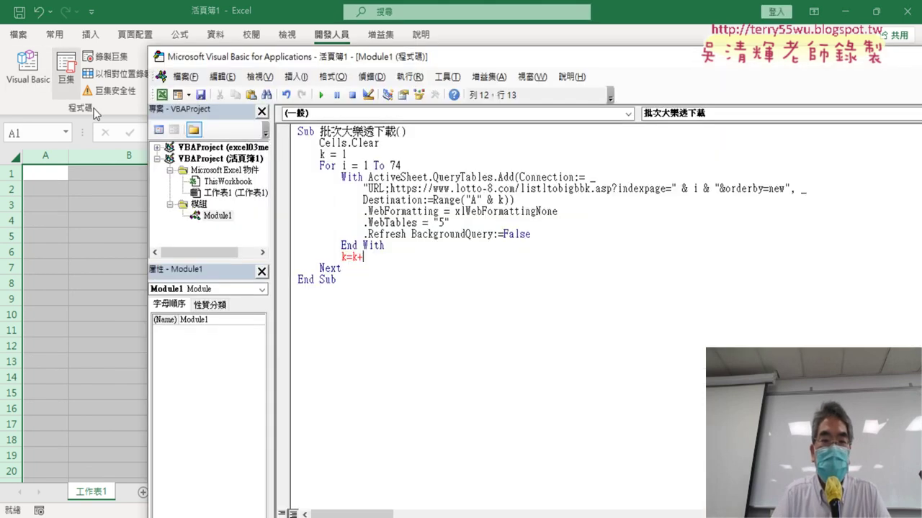
pyautogui.click(286, 245)
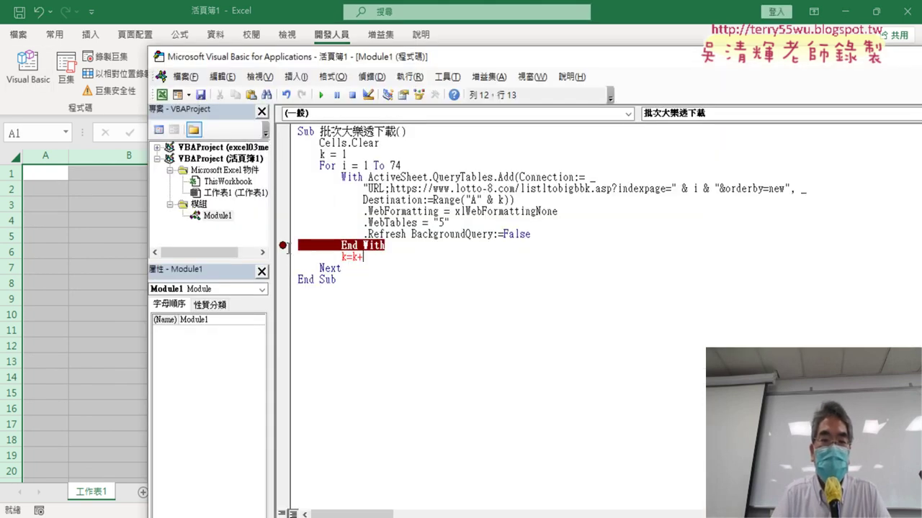
pyautogui.click(321, 94)
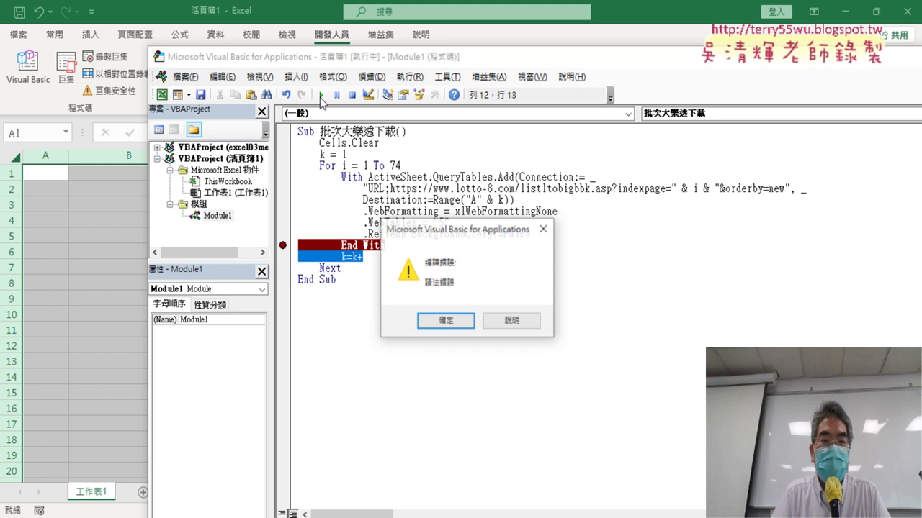
pyautogui.click(441, 321)
pyautogui.click(401, 262)
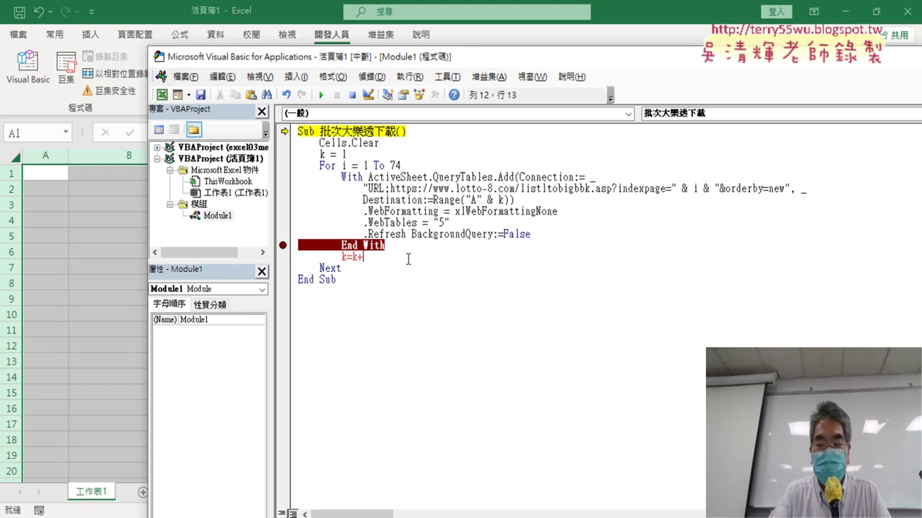
pyautogui.write('92')
pyautogui.click(436, 288)
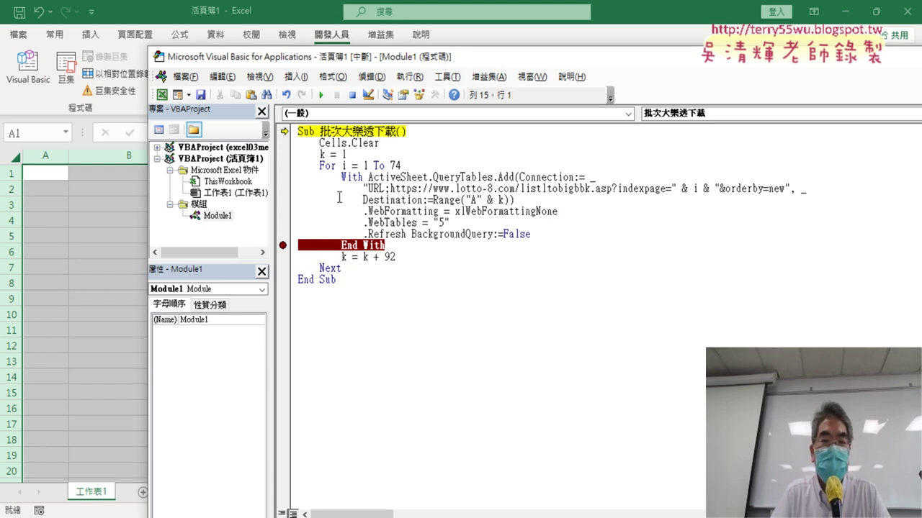
pyautogui.click(321, 95)
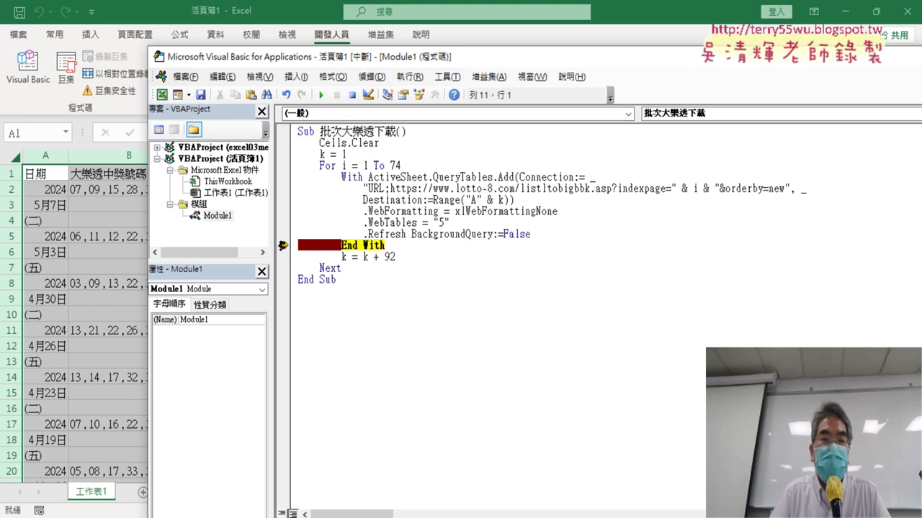
pyautogui.moveTo(345, 166)
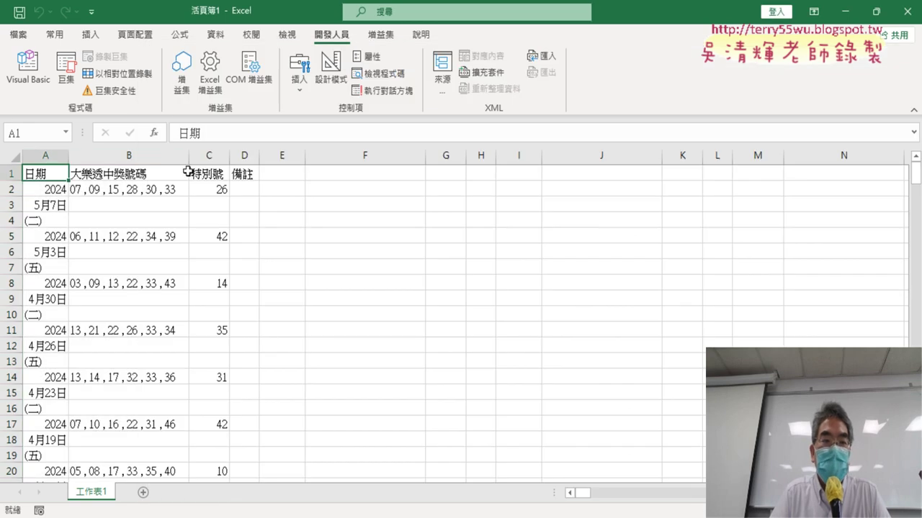
pyautogui.click(45, 174)
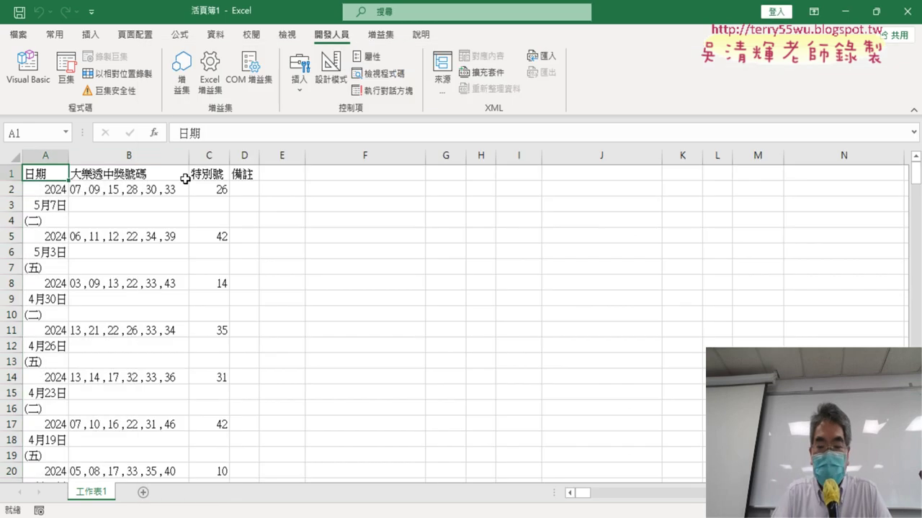
pyautogui.hotkey('ctrl', 'Down')
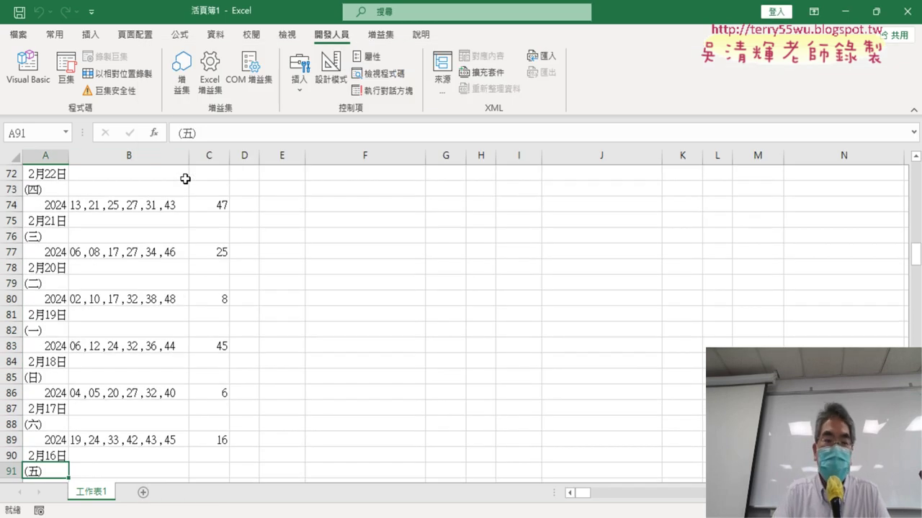
pyautogui.scroll(-3, 298, 252)
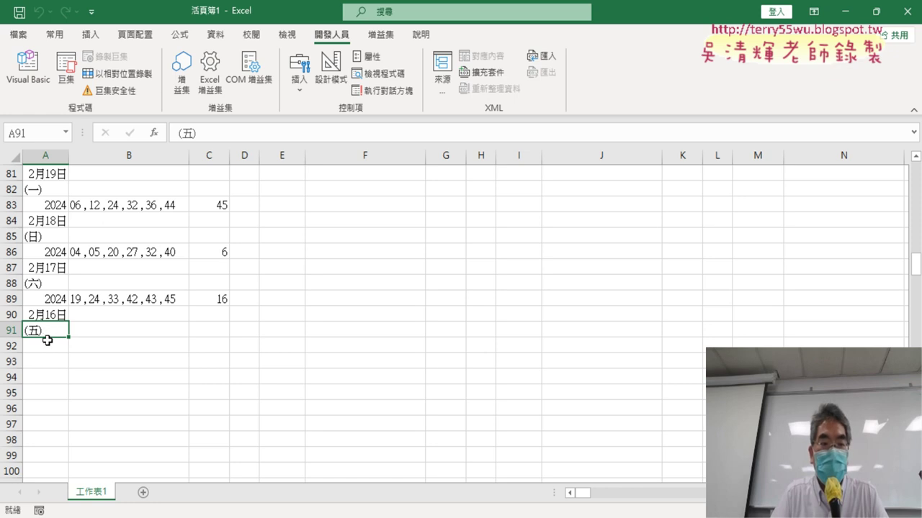
pyautogui.click(47, 346)
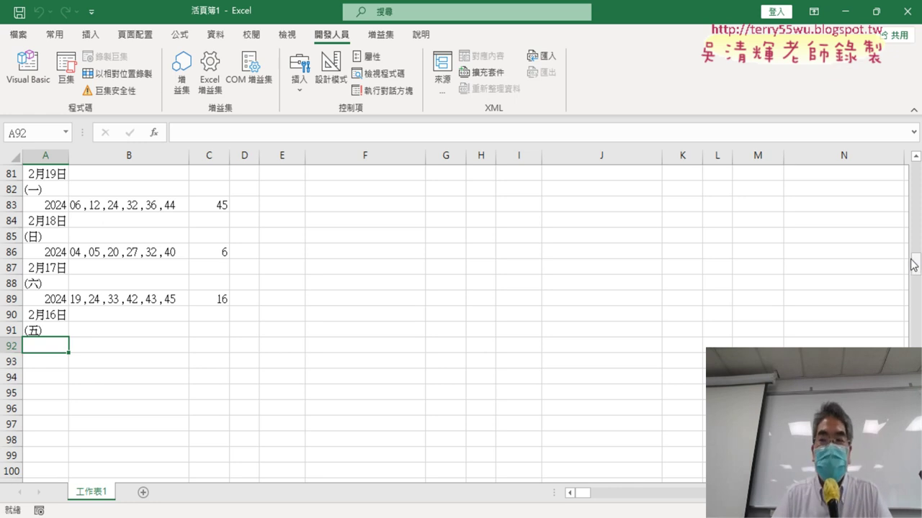
pyautogui.moveTo(913, 264); pyautogui.dragTo(913, 171)
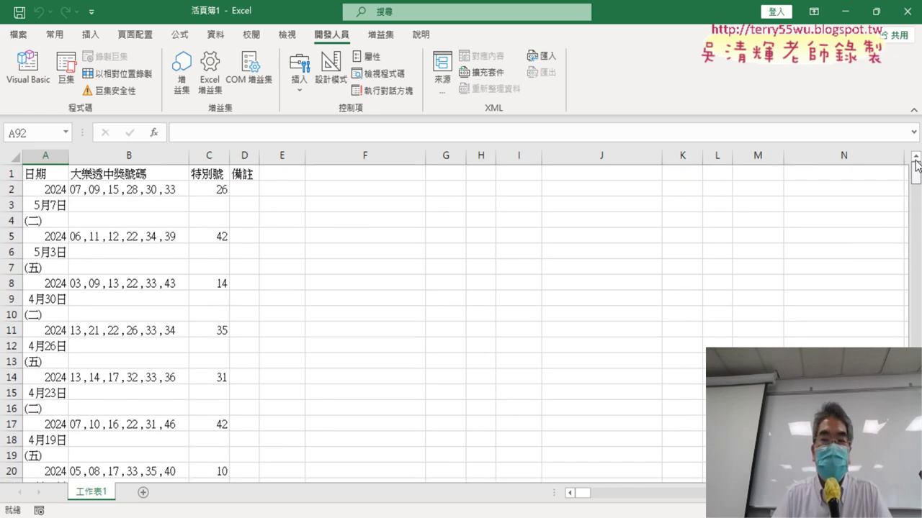
pyautogui.click(41, 175)
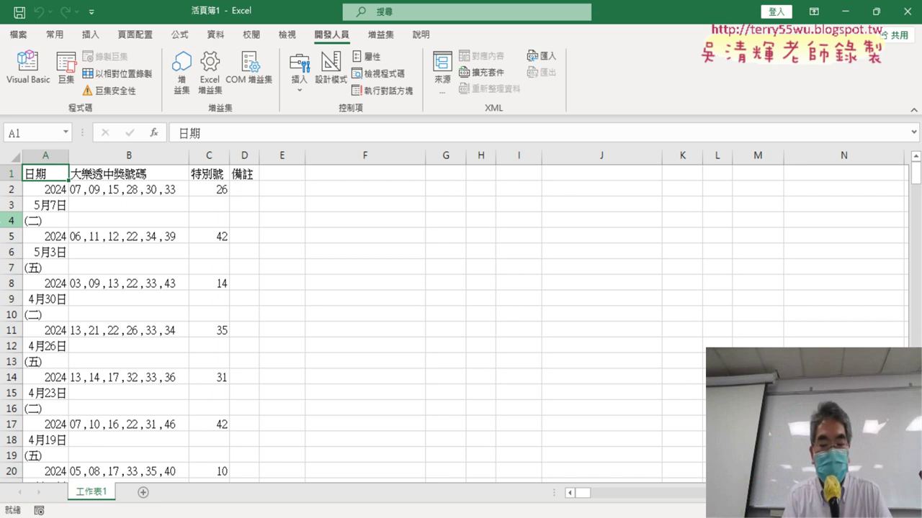
pyautogui.hotkey('ctrl', 'Down')
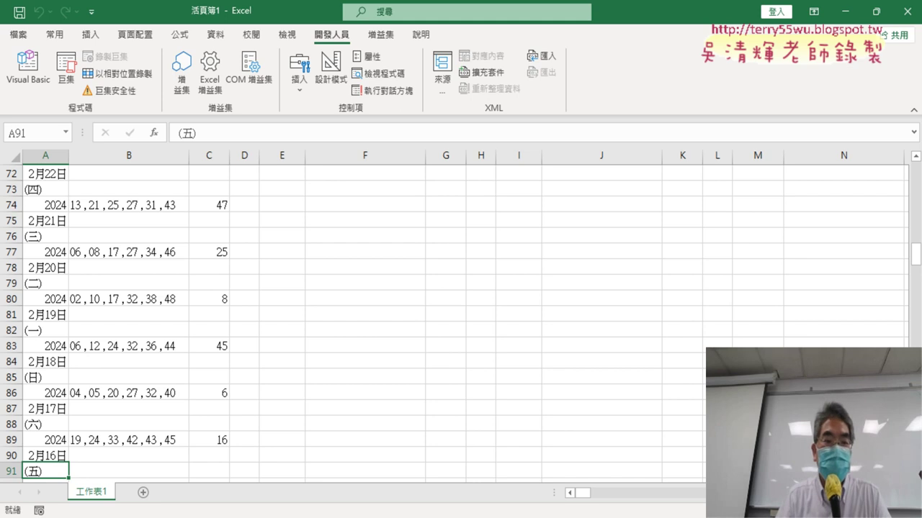
# Replace k + 92 with Range("A1").End(xlDown).Row to find column A's last filled row.
pyautogui.click(27, 69)
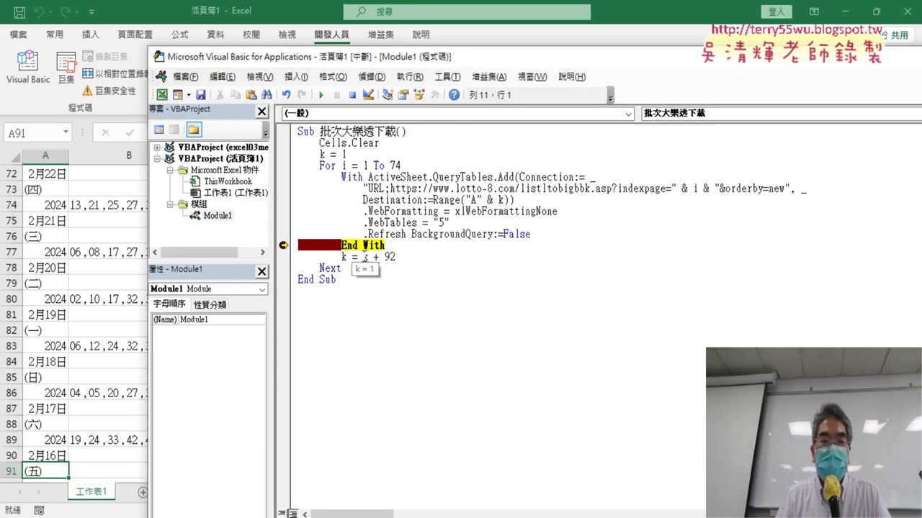
pyautogui.moveTo(363, 257); pyautogui.dragTo(397, 257)
pyautogui.press('Delete')
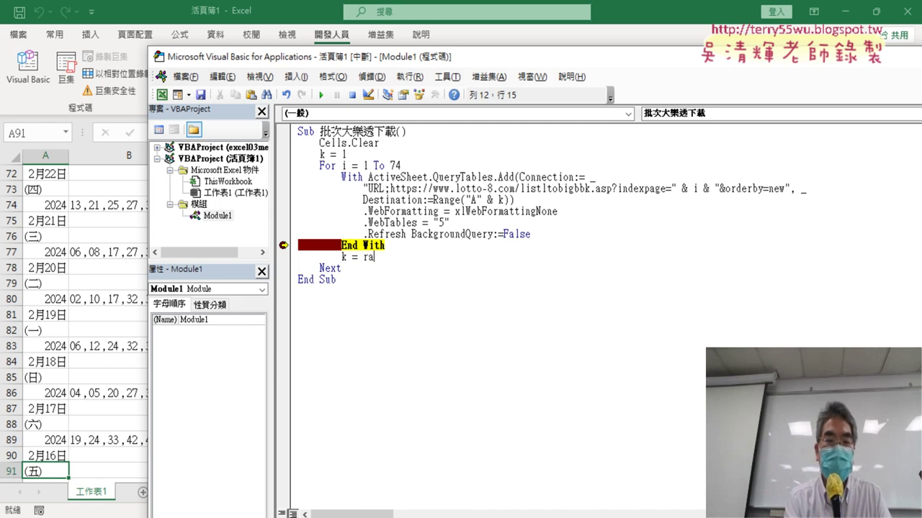
pyautogui.write('nge')
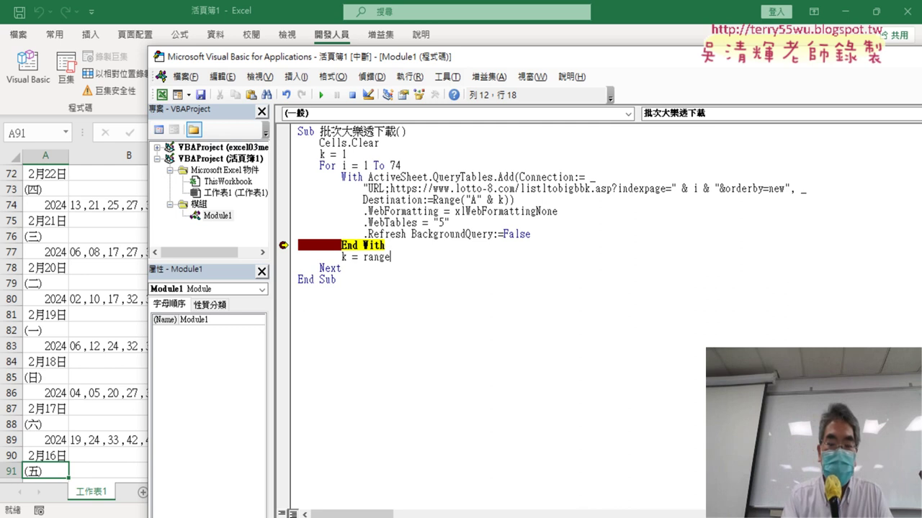
pyautogui.write('(')
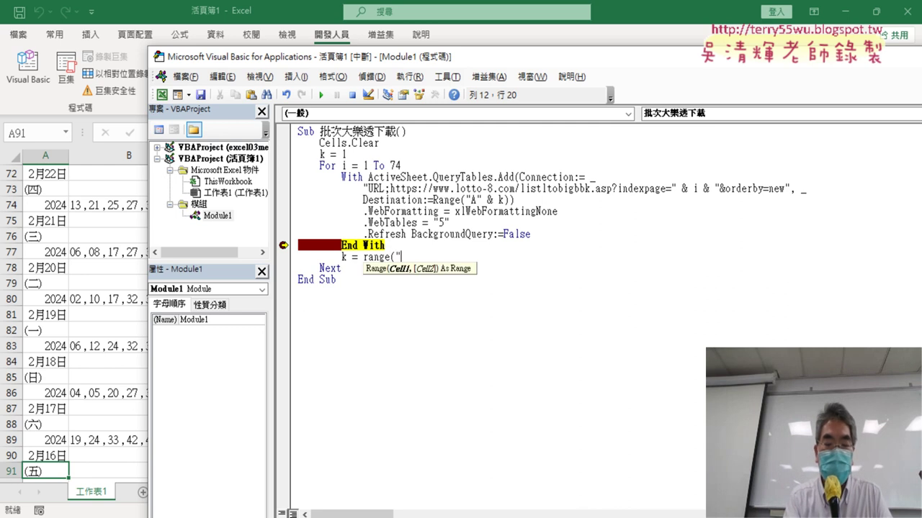
pyautogui.write('1')
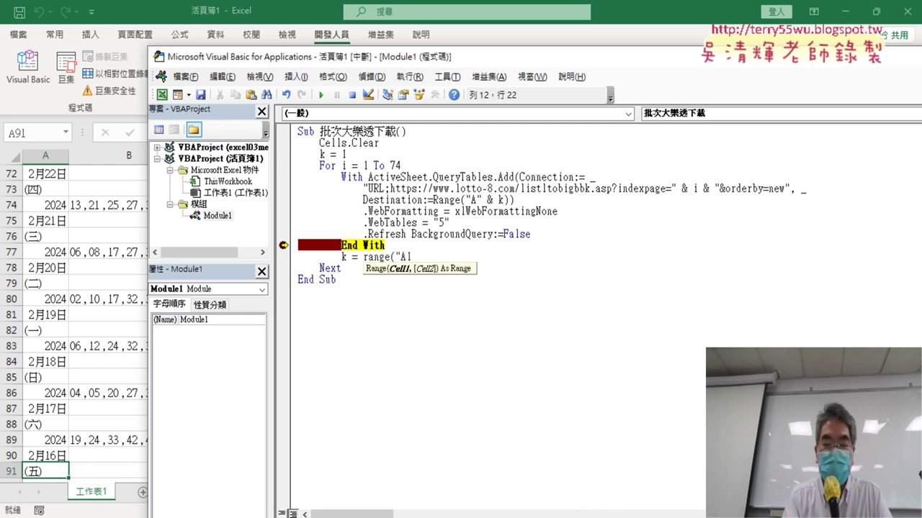
pyautogui.write('").')
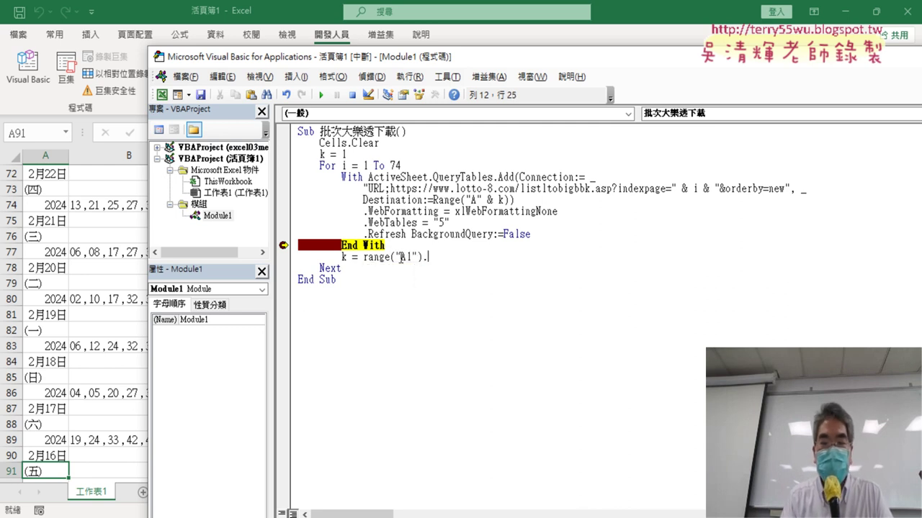
pyautogui.write('E')
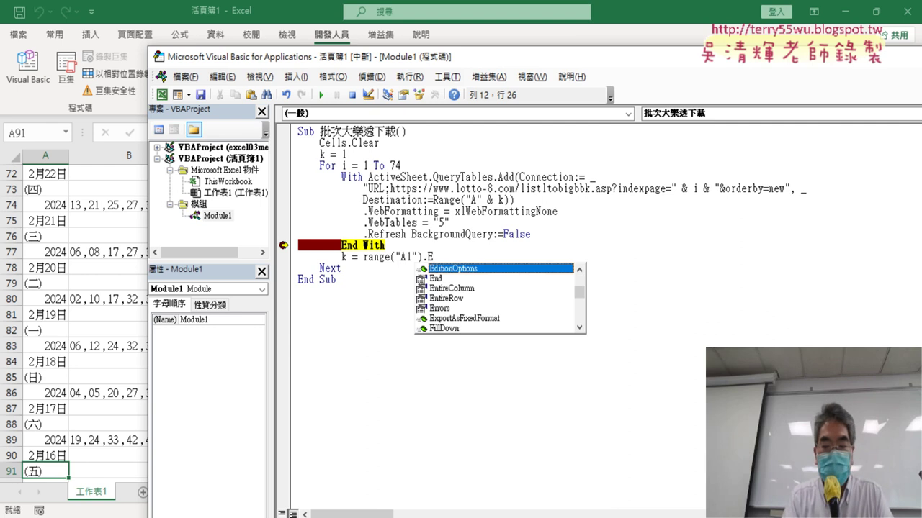
pyautogui.write('nd ')
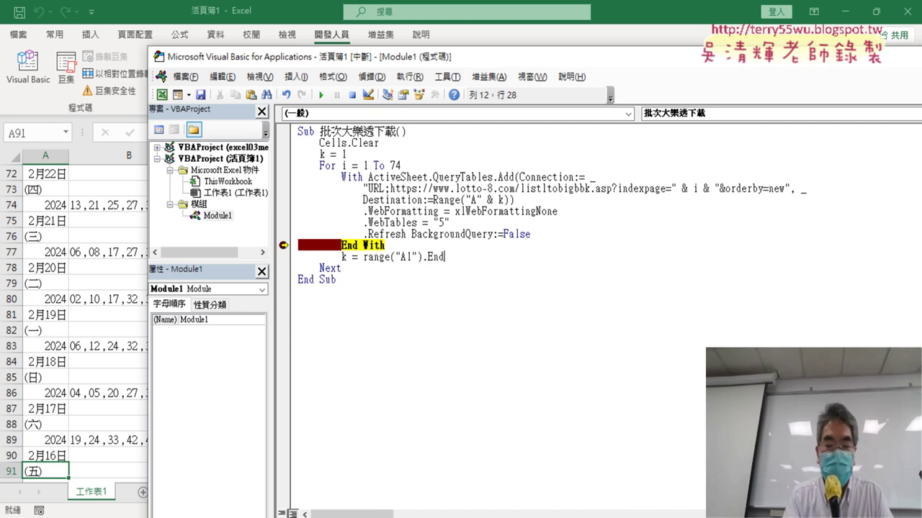
pyautogui.write('(')
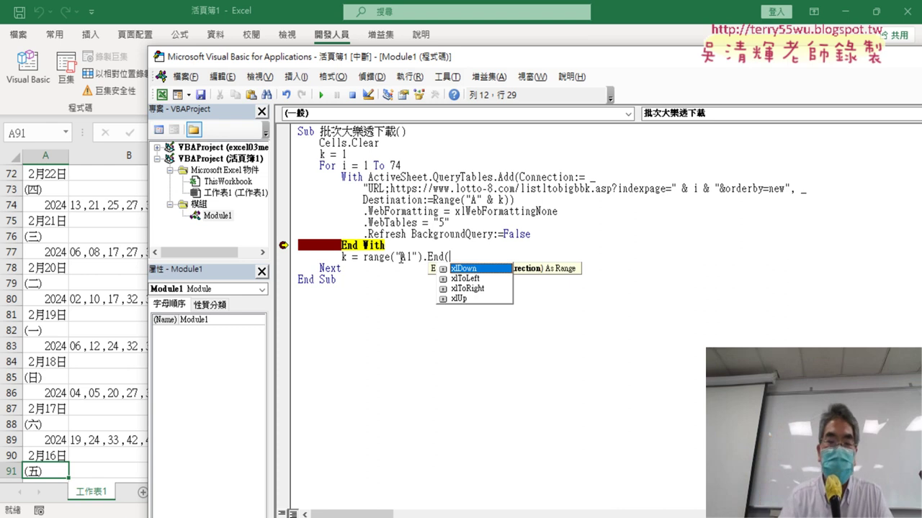
pyautogui.doubleClick(490, 269)
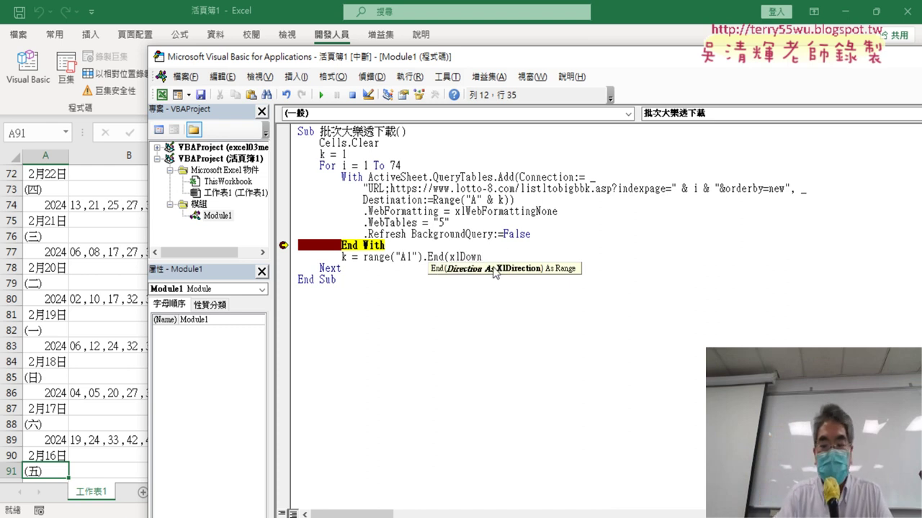
pyautogui.write(')')
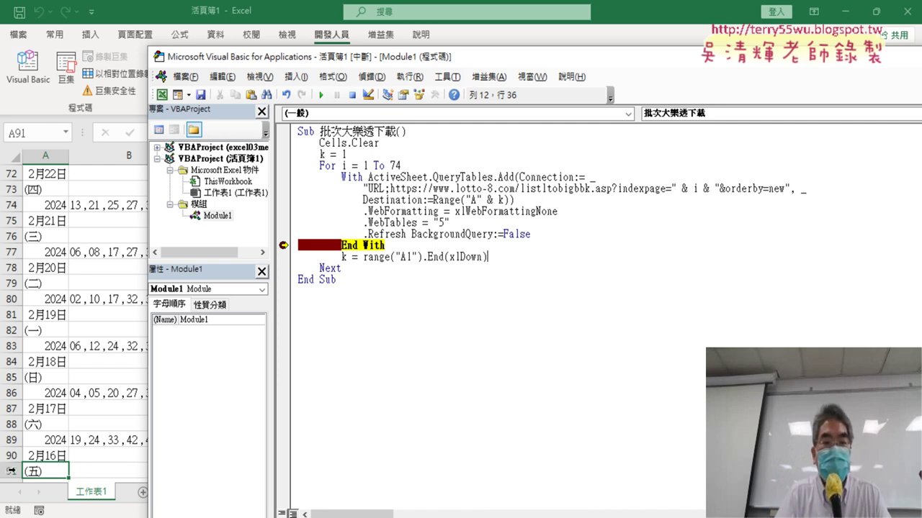
pyautogui.write('.')
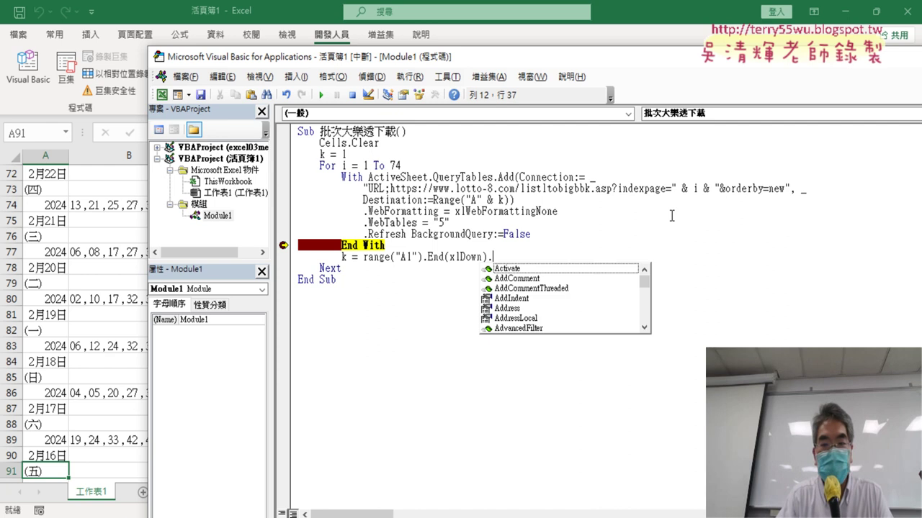
pyautogui.write('ro')
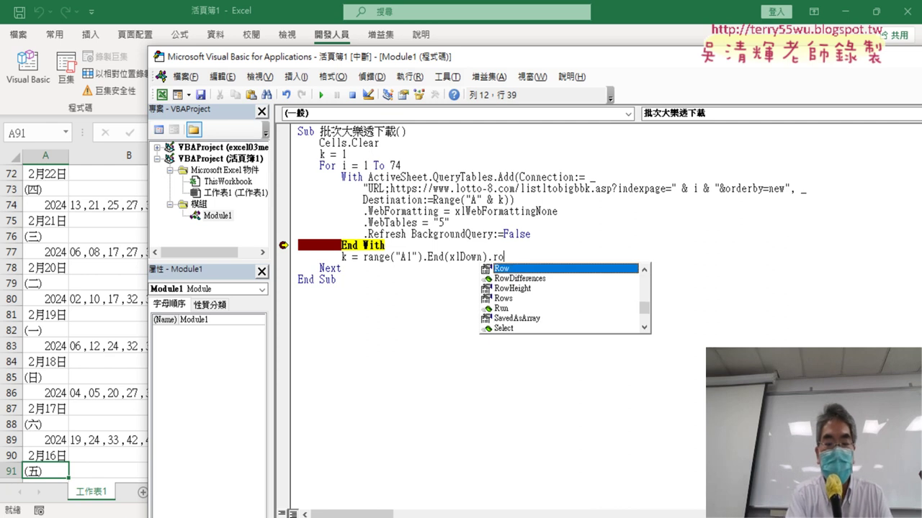
pyautogui.write('w')
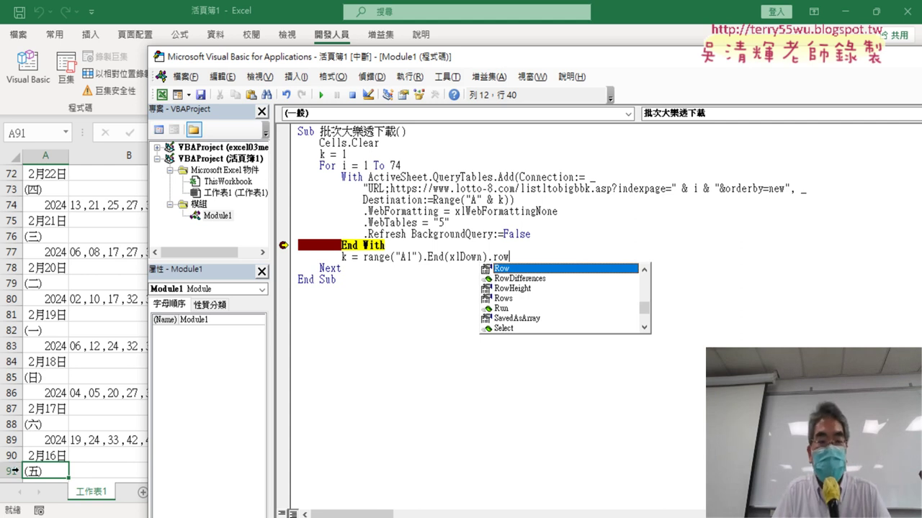
pyautogui.doubleClick(507, 270)
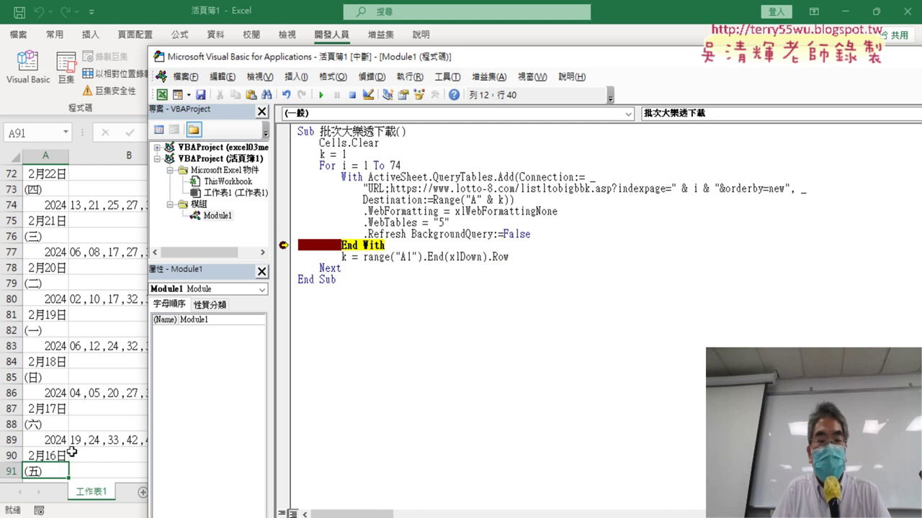
pyautogui.moveTo(363, 258); pyautogui.dragTo(510, 257)
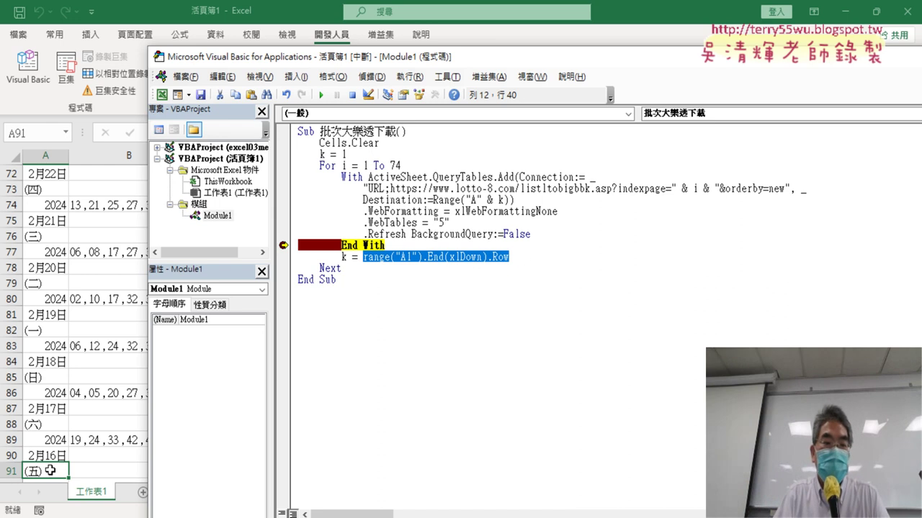
pyautogui.scroll(-1, 49, 461)
pyautogui.scroll(-1, 50, 432)
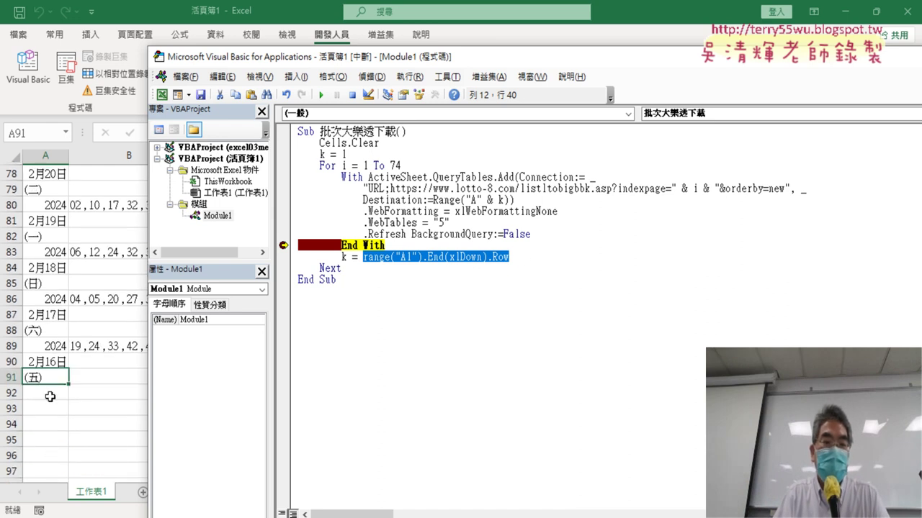
# Append + 1 to the k line and remove the End With breakpoint.
pyautogui.click(50, 397)
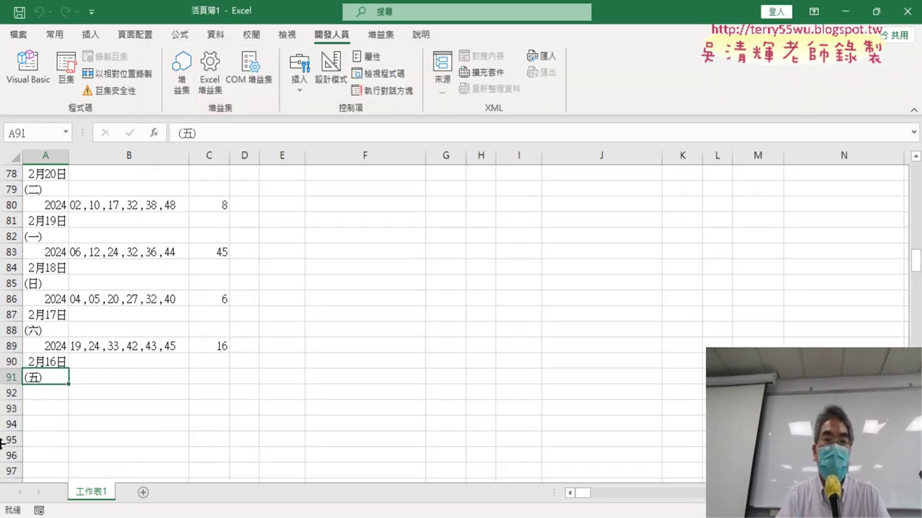
pyautogui.click(27, 68)
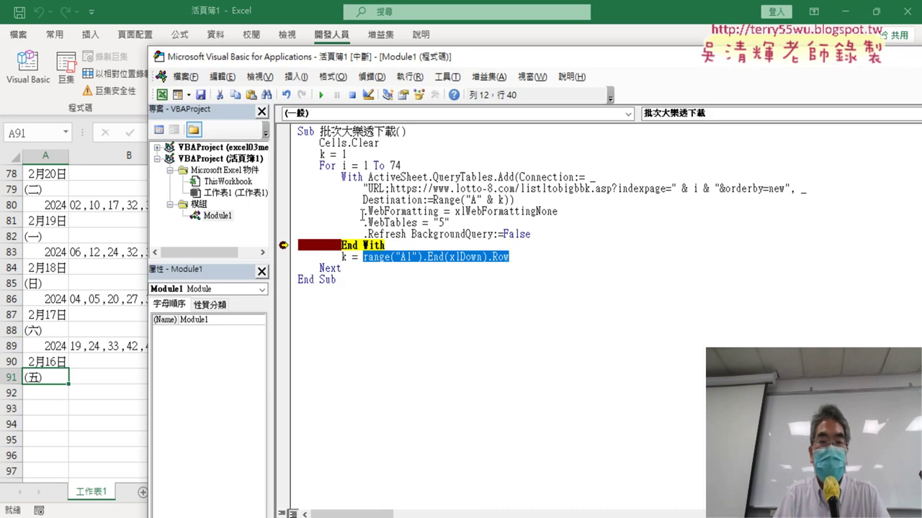
pyautogui.click(555, 260)
pyautogui.write('+ ')
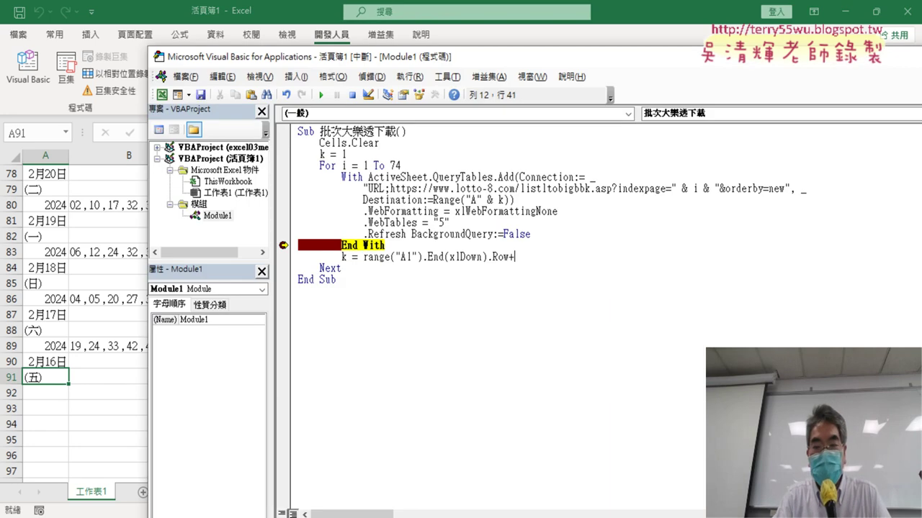
pyautogui.write('1')
pyautogui.click(584, 299)
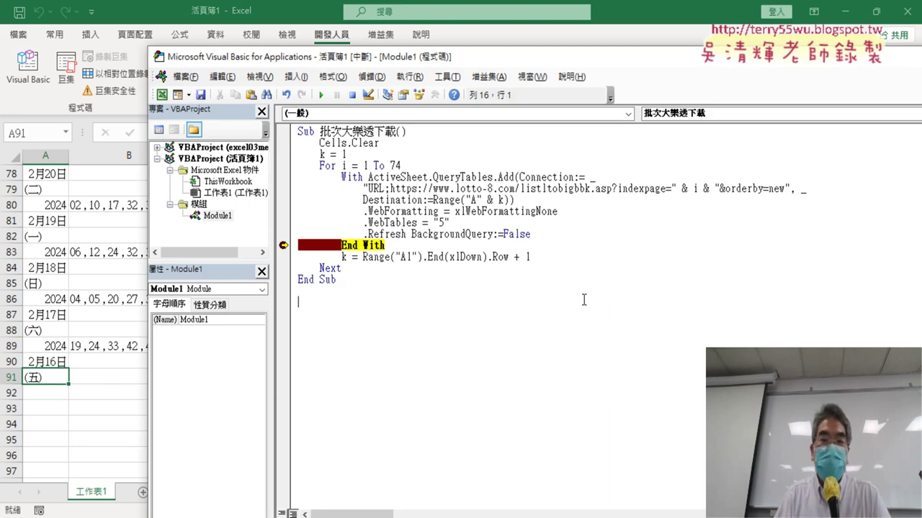
pyautogui.click(284, 246)
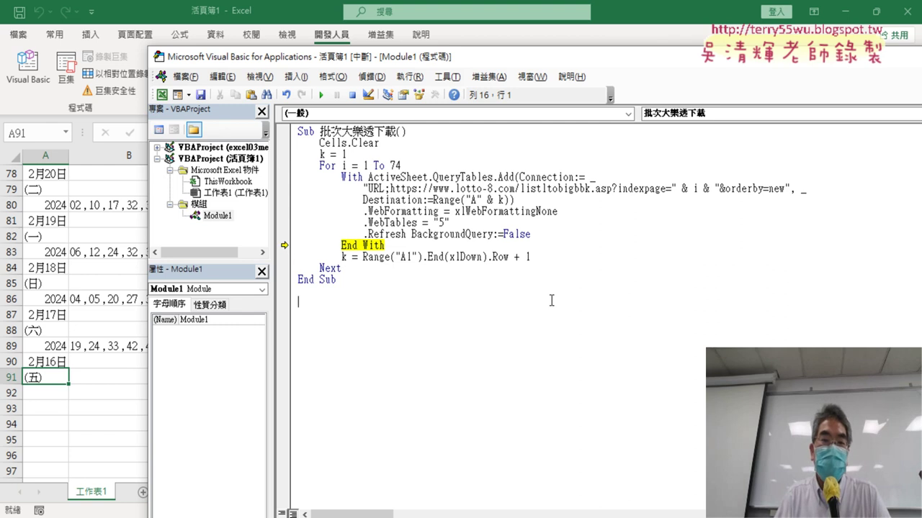
# Set a breakpoint on the End With line and continue the macro to it.
pyautogui.moveTo(347, 154); pyautogui.dragTo(298, 155)
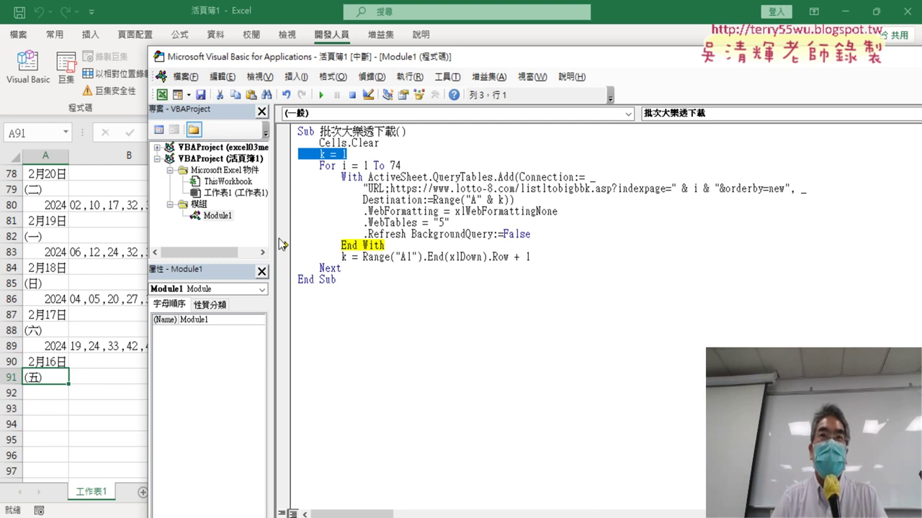
pyautogui.click(541, 257)
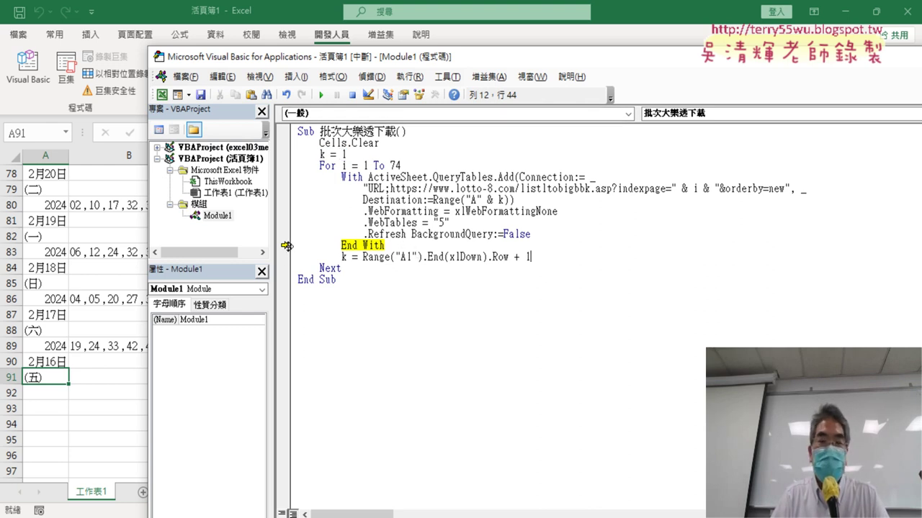
pyautogui.click(286, 245)
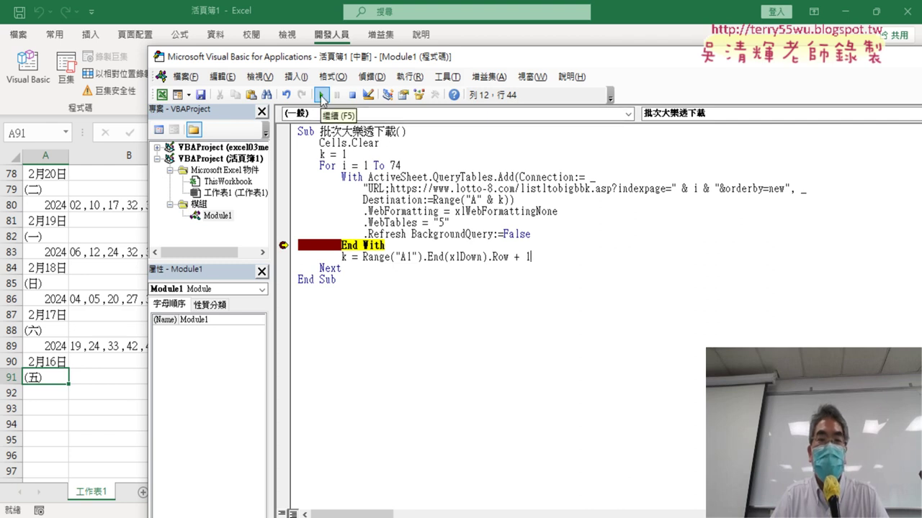
pyautogui.click(322, 95)
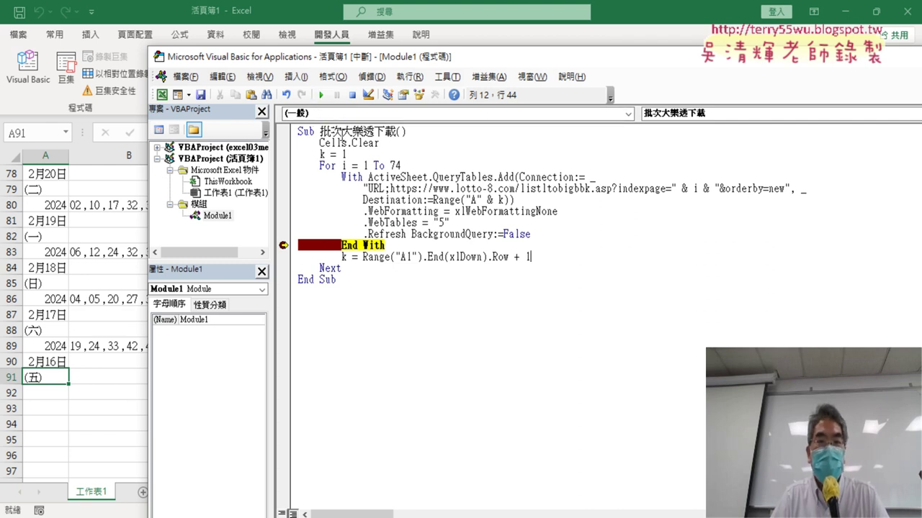
pyautogui.click(322, 95)
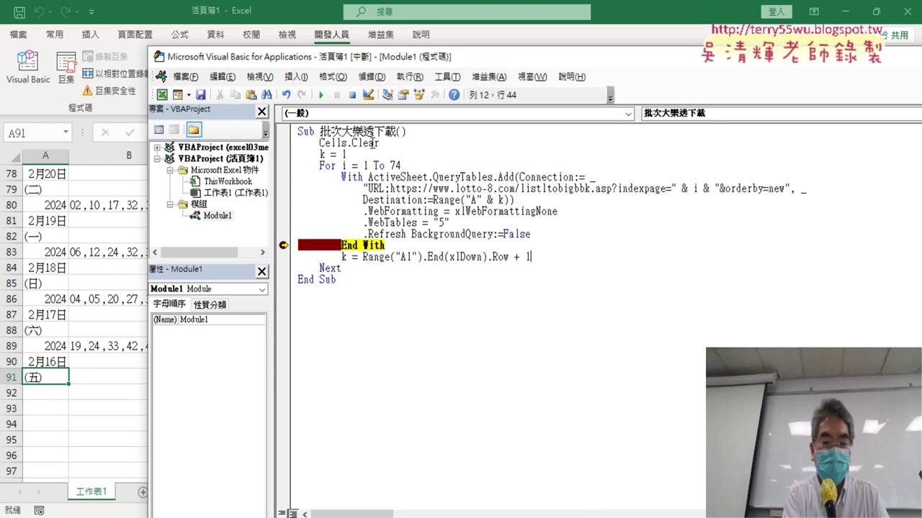
# Step with F8 into the next loop pass through the web query settings lines.
pyautogui.press('F8')
pyautogui.press('F8')
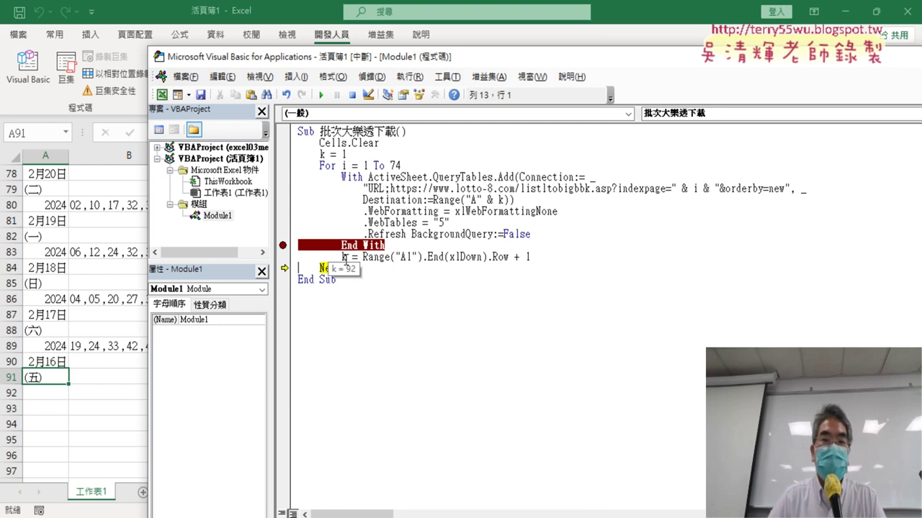
pyautogui.moveTo(345, 166)
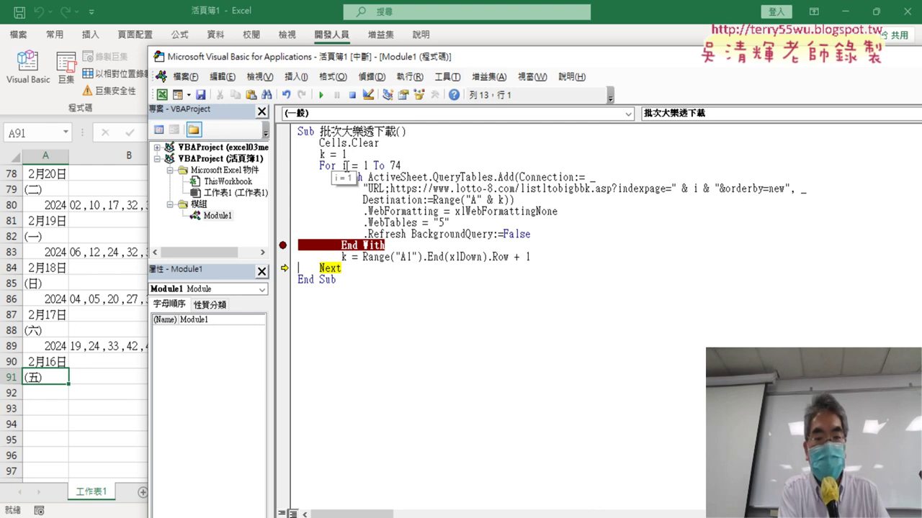
pyautogui.press('F8')
pyautogui.press('F8')
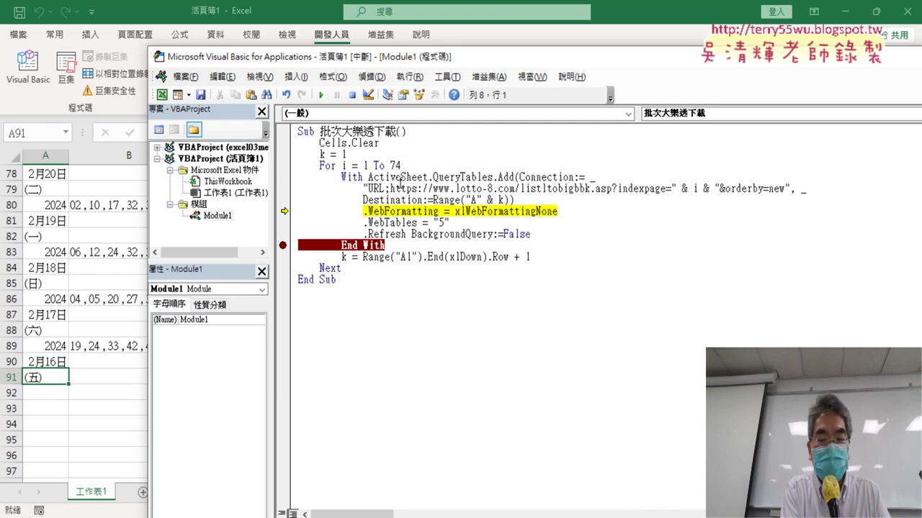
pyautogui.press('F8')
pyautogui.press('F8')
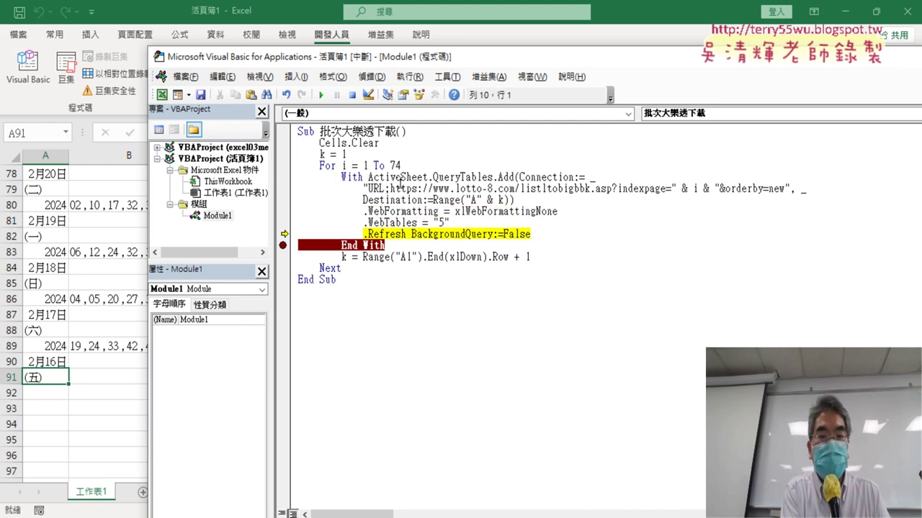
pyautogui.press('F8')
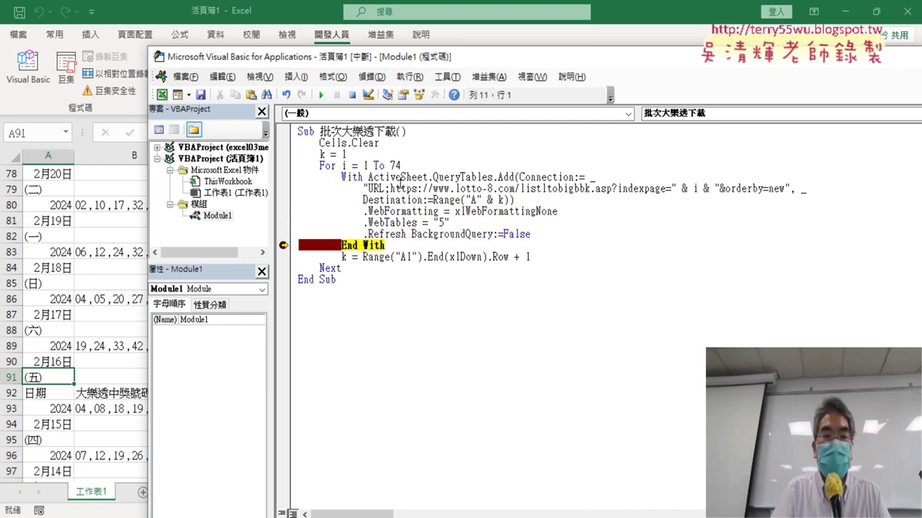
# Check that the appended results reach about row 182, then step to the loop's Next line.
pyautogui.click(44, 394)
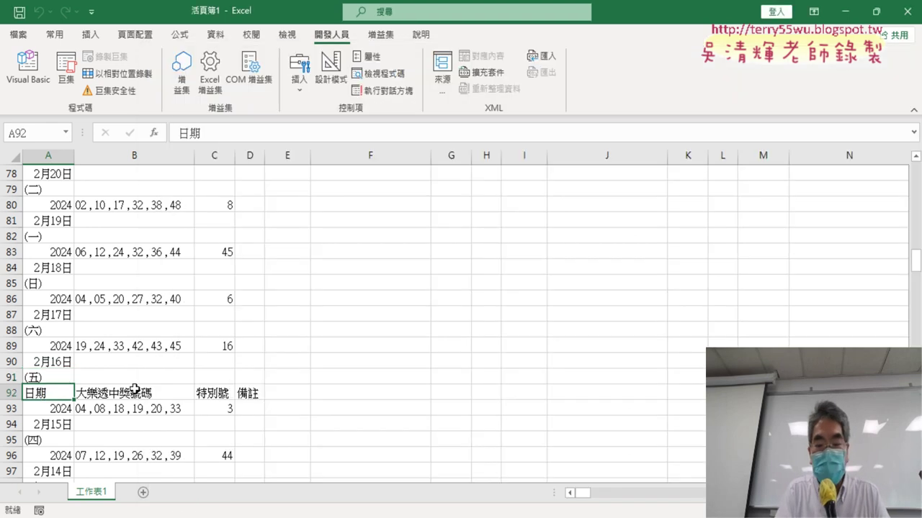
pyautogui.hotkey('ctrl', 'Down')
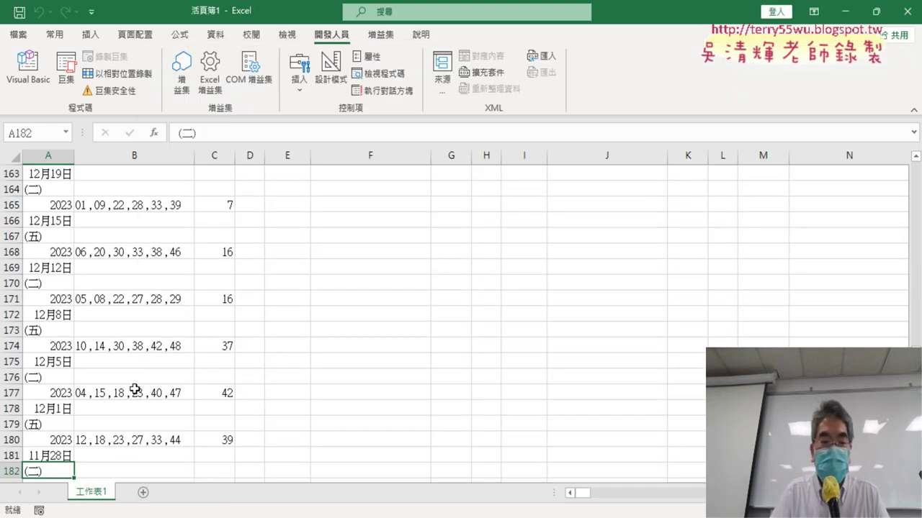
pyautogui.scroll(-3, 76, 365)
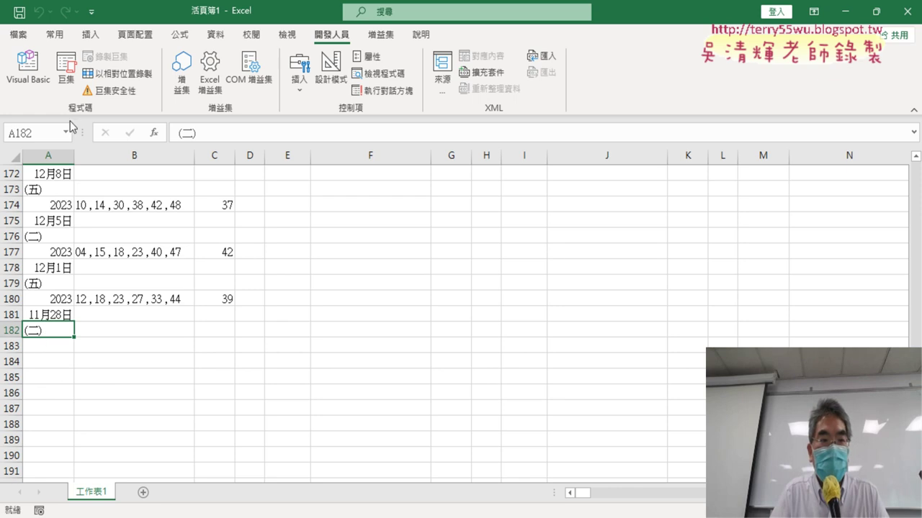
pyautogui.click(39, 72)
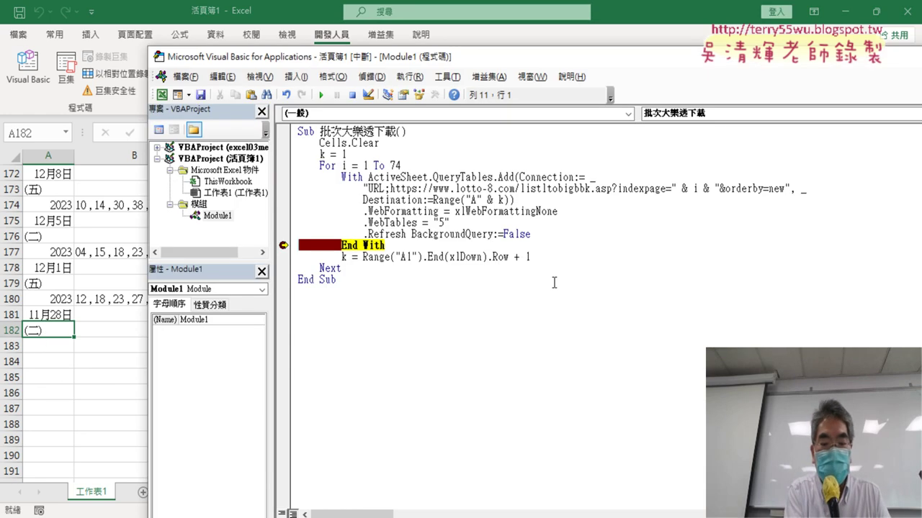
pyautogui.press('F8')
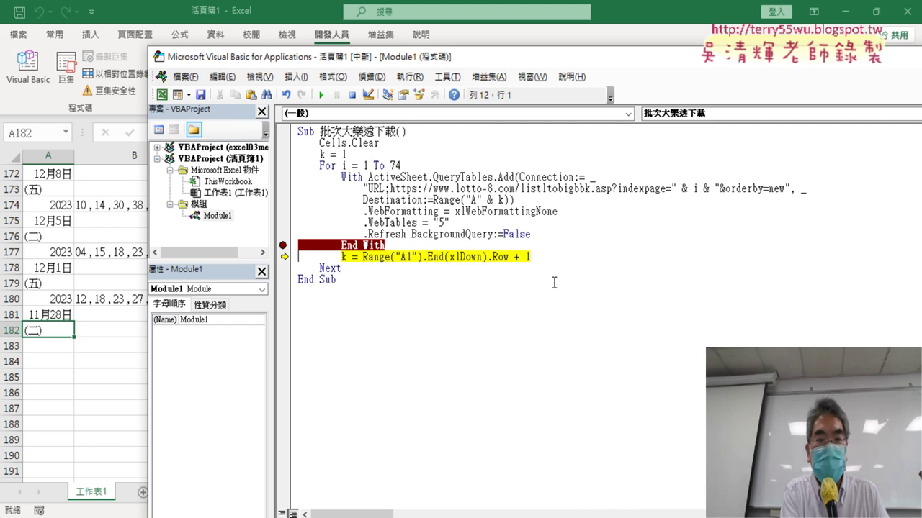
pyautogui.press('F8')
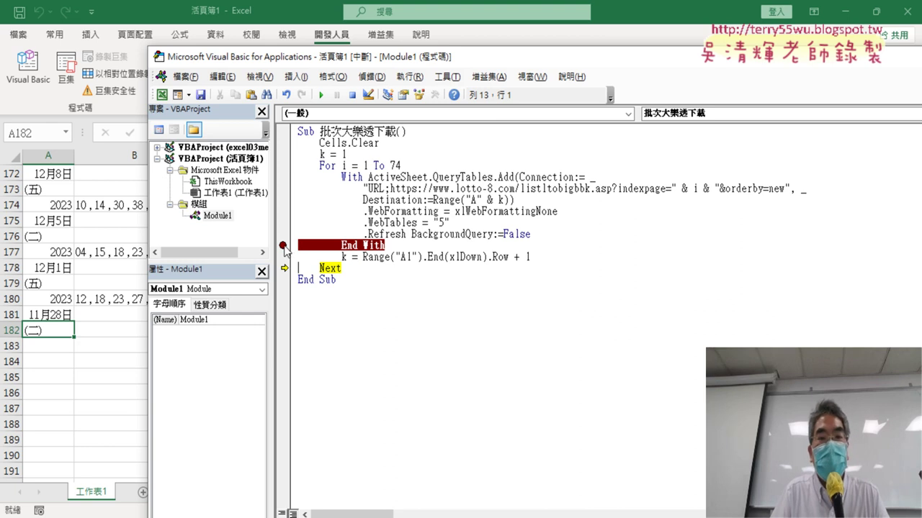
# Clear the breakpoint from the End With line.
pyautogui.click(284, 246)
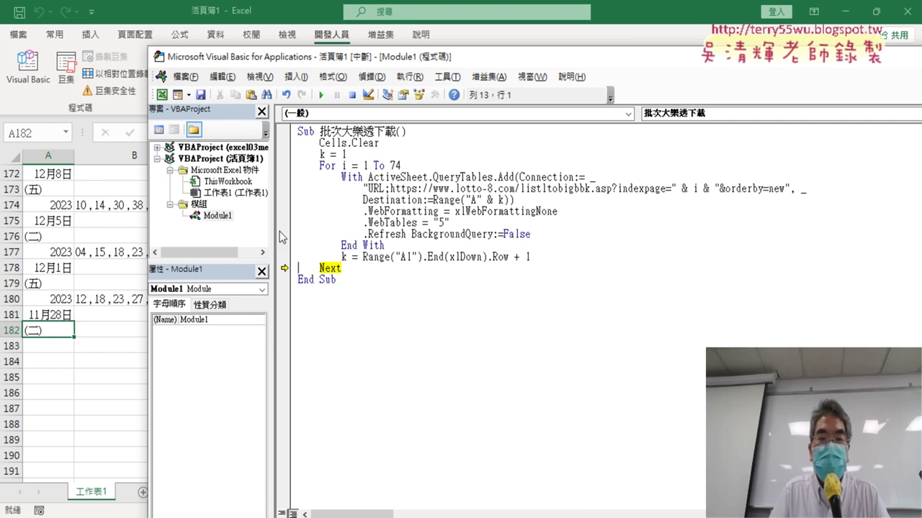
pyautogui.click(284, 245)
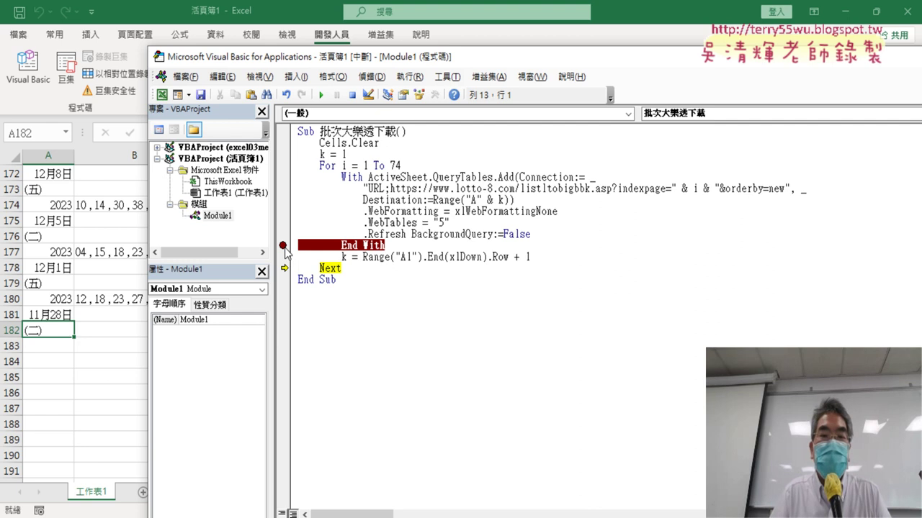
pyautogui.click(284, 246)
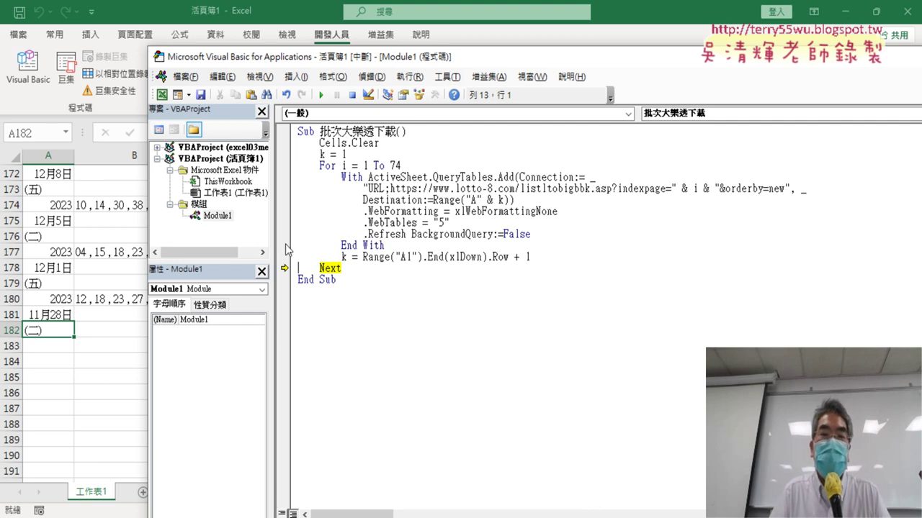
# Resume the macro to download all remaining pages, then bring the worksheet forward.
pyautogui.click(322, 95)
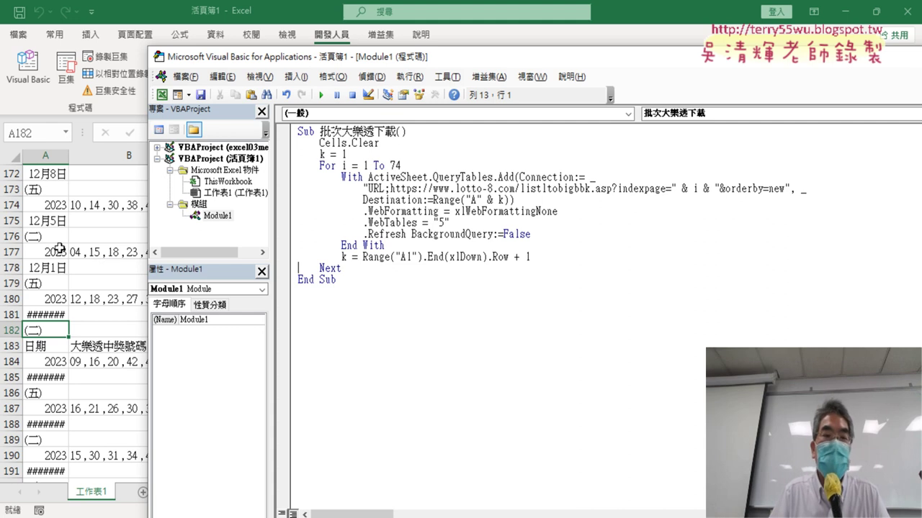
pyautogui.click(115, 282)
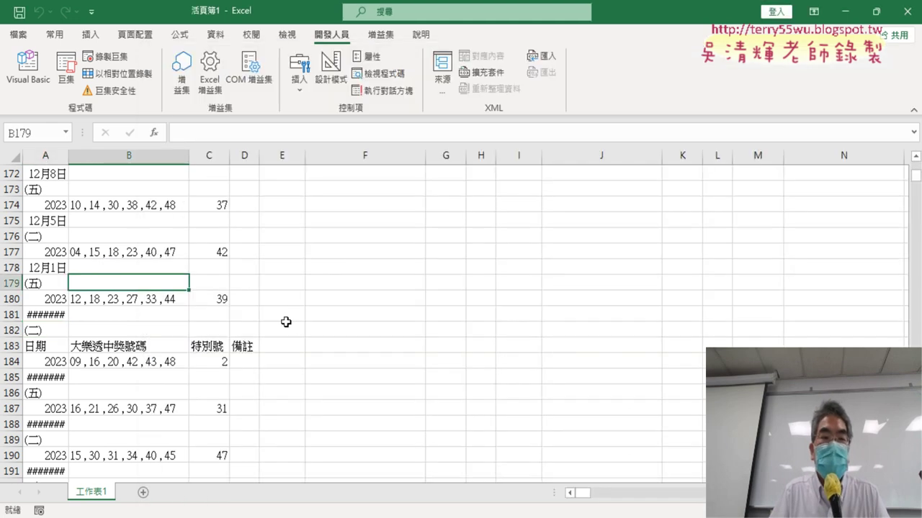
pyautogui.scroll(3, 284, 321)
pyautogui.scroll(6, 302, 321)
pyautogui.scroll(7, 301, 321)
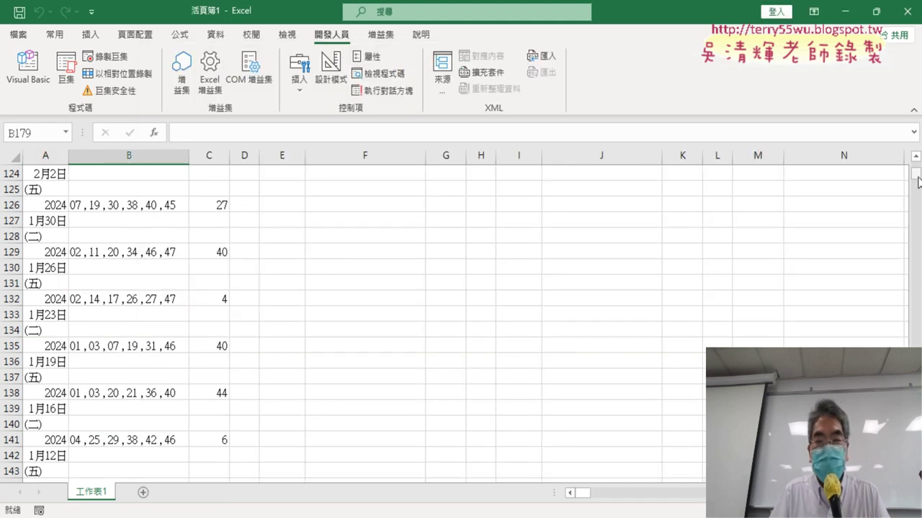
pyautogui.moveTo(916, 180); pyautogui.dragTo(916, 167)
# Confirm column A's data ends at row 6698, then return to the top.
pyautogui.click(23, 182)
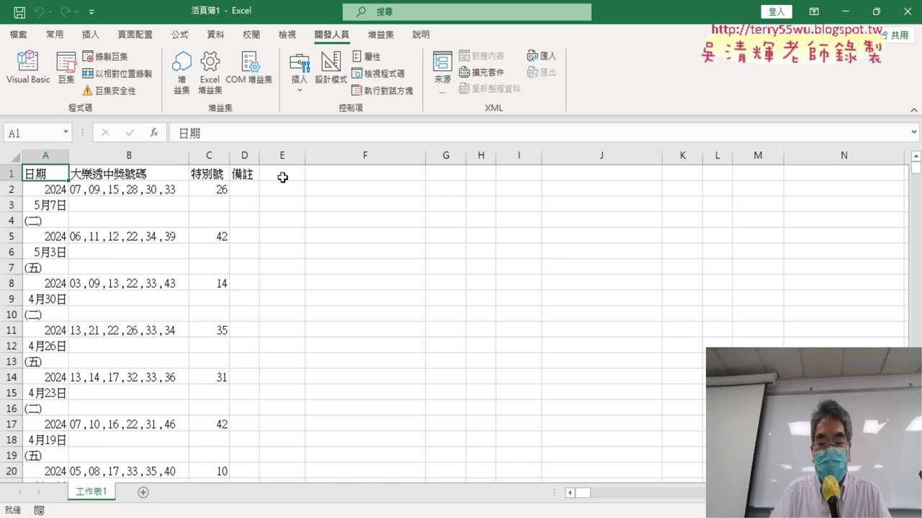
pyautogui.hotkey('ctrl', 'Down')
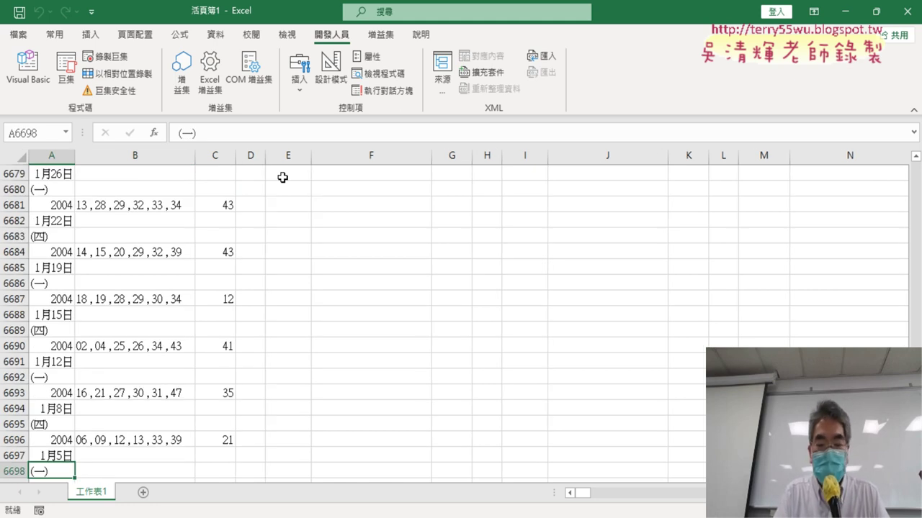
pyautogui.hotkey('ctrl', 'Up')
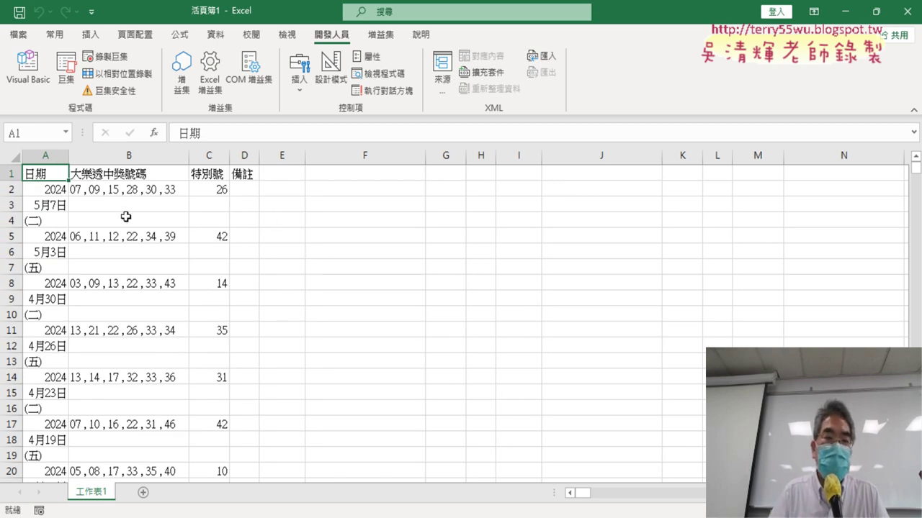
# Review the layout (year, date, weekday in A2:A4, numbers in B2:C2), then show the 資料 tools.
pyautogui.moveTo(11, 203); pyautogui.dragTo(11, 219)
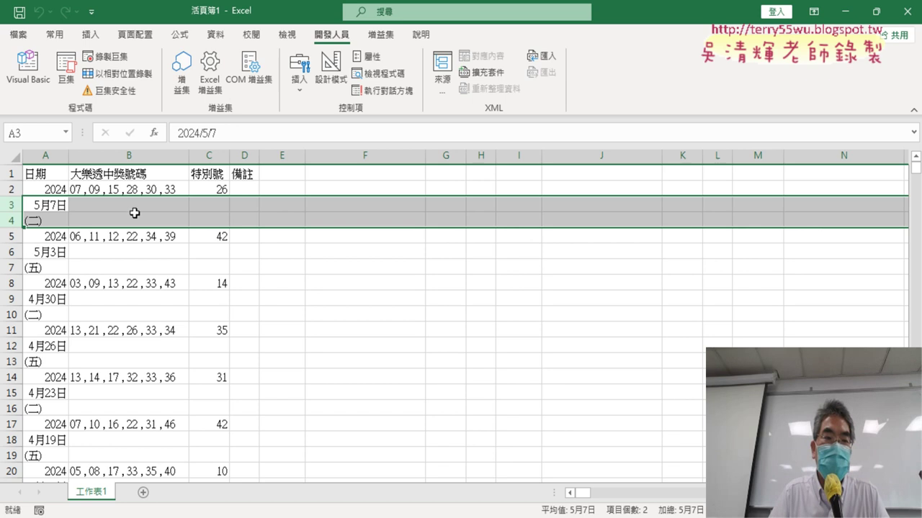
pyautogui.moveTo(11, 252); pyautogui.dragTo(11, 267)
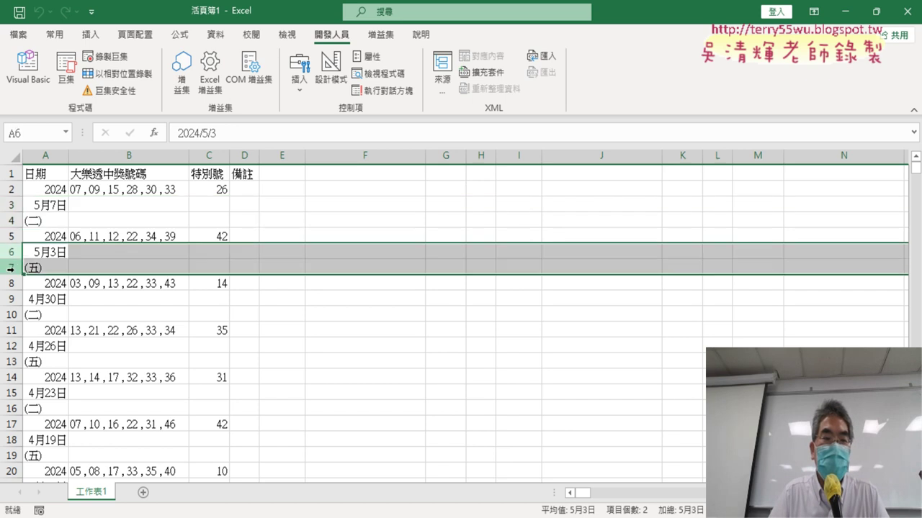
pyautogui.moveTo(130, 192); pyautogui.dragTo(206, 191)
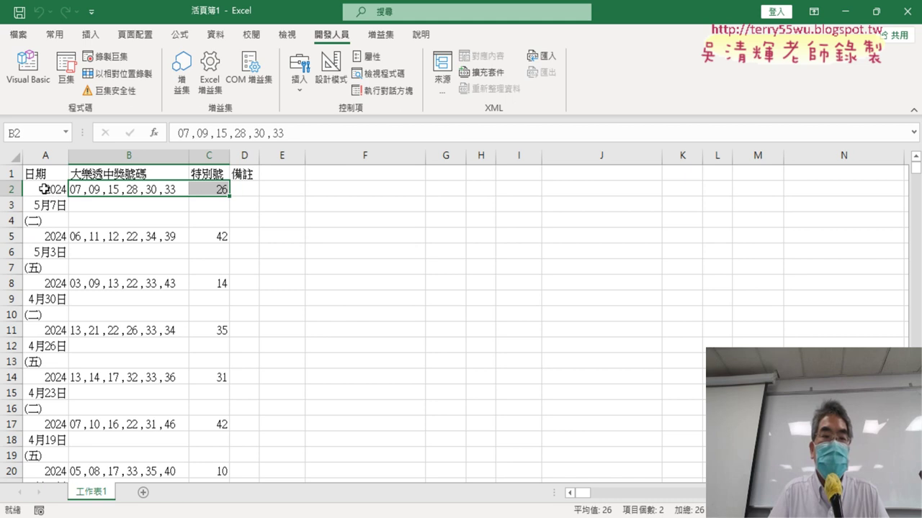
pyautogui.moveTo(47, 189); pyautogui.dragTo(53, 218)
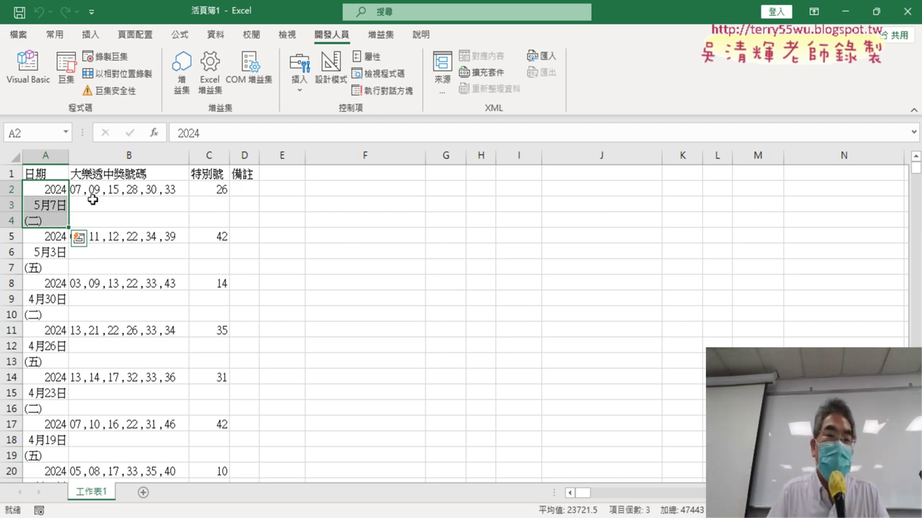
pyautogui.click(45, 155)
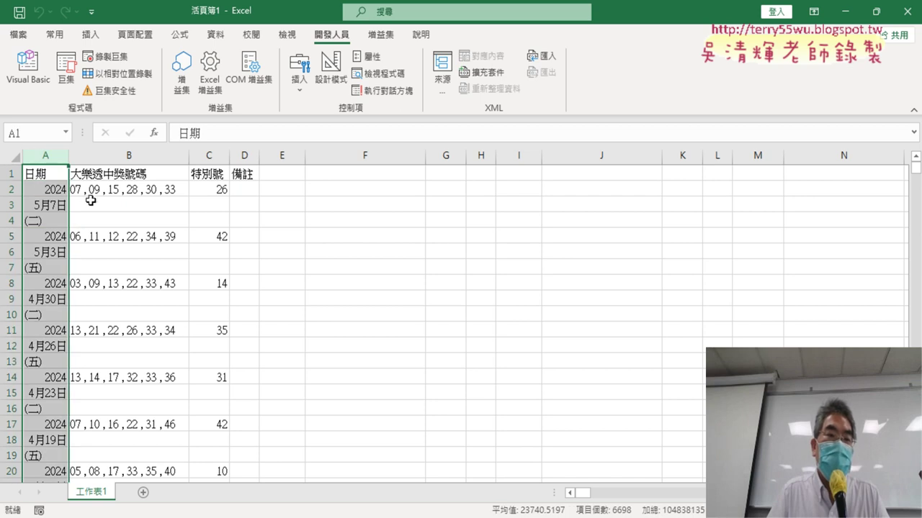
pyautogui.click(54, 206)
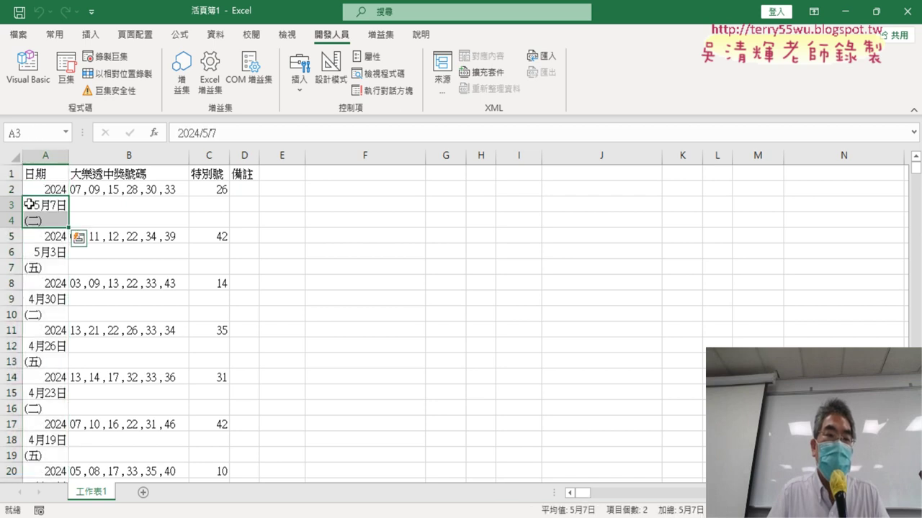
pyautogui.moveTo(10, 206); pyautogui.dragTo(10, 221)
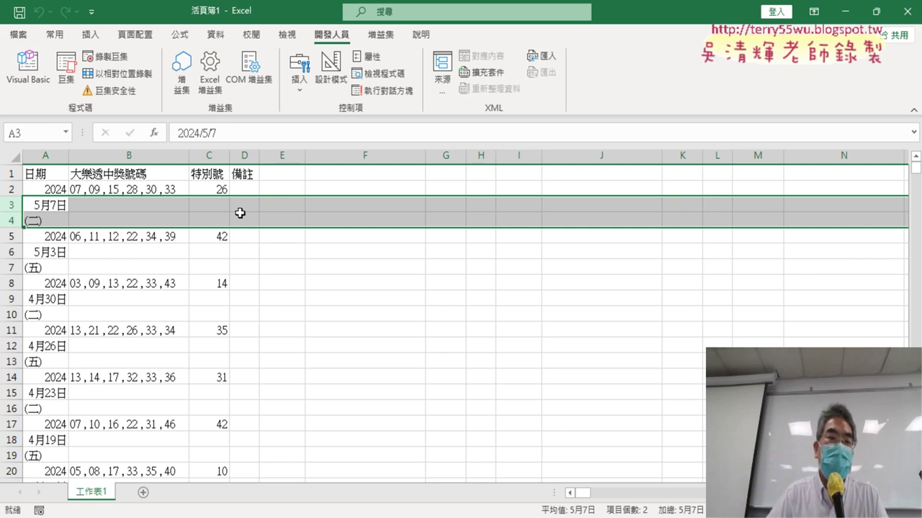
pyautogui.click(148, 189)
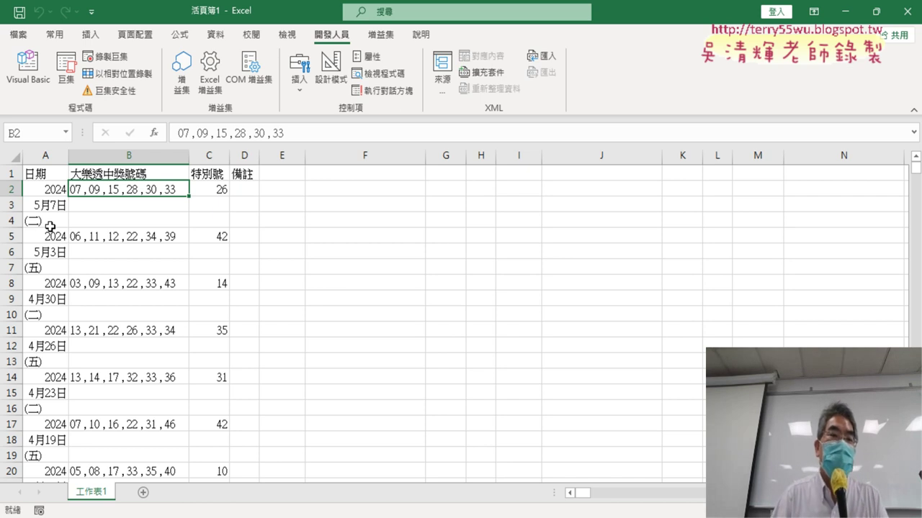
pyautogui.click(215, 40)
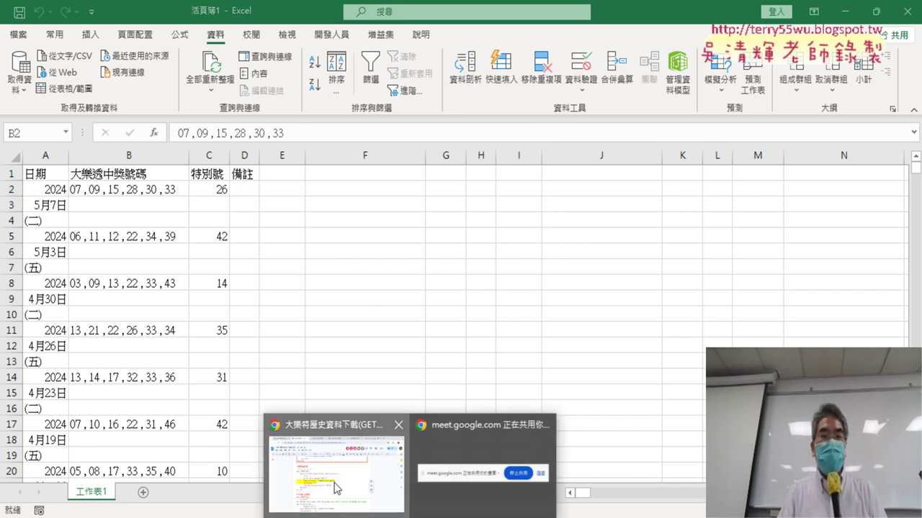
# In the Google Docs notes, highlight 批次 in the batch macro's name yellow.
pyautogui.click(339, 489)
pyautogui.scroll(-2, 456, 306)
pyautogui.scroll(-3, 453, 302)
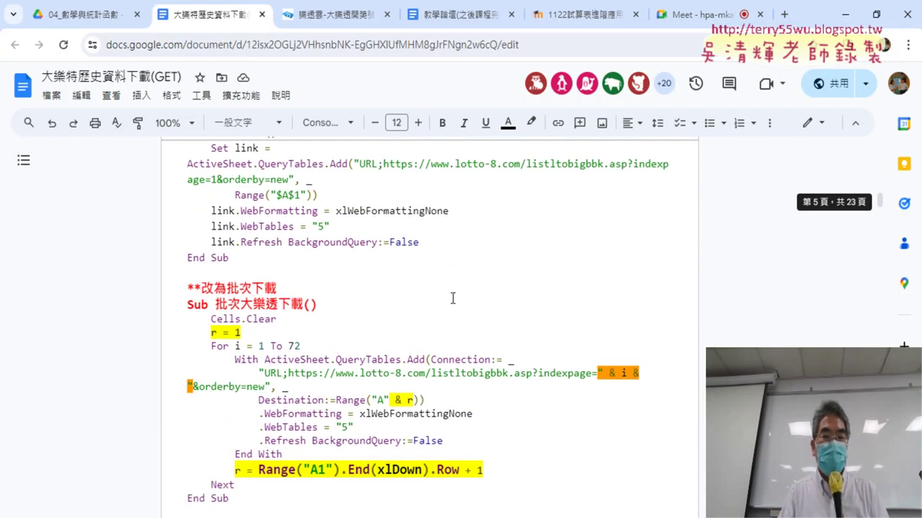
pyautogui.scroll(-1, 452, 298)
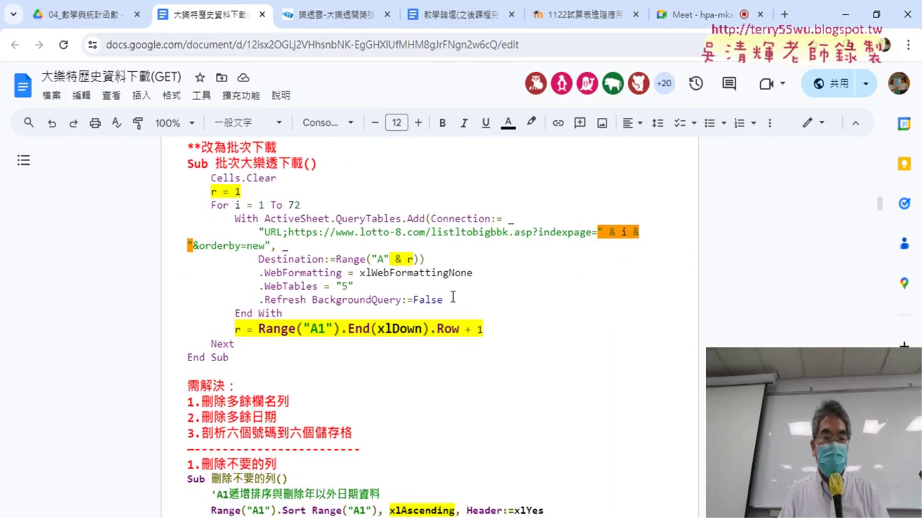
pyautogui.click(187, 158)
pyautogui.moveTo(242, 159); pyautogui.dragTo(214, 159)
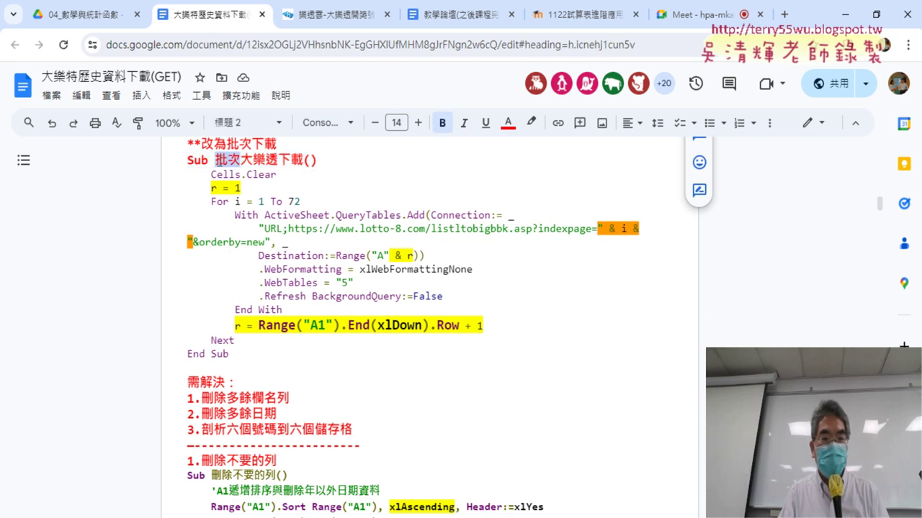
pyautogui.click(530, 123)
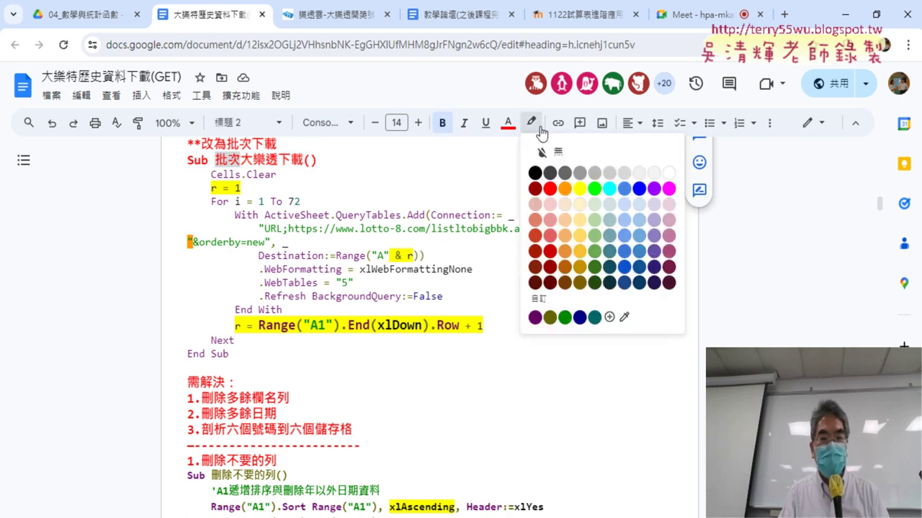
pyautogui.click(580, 190)
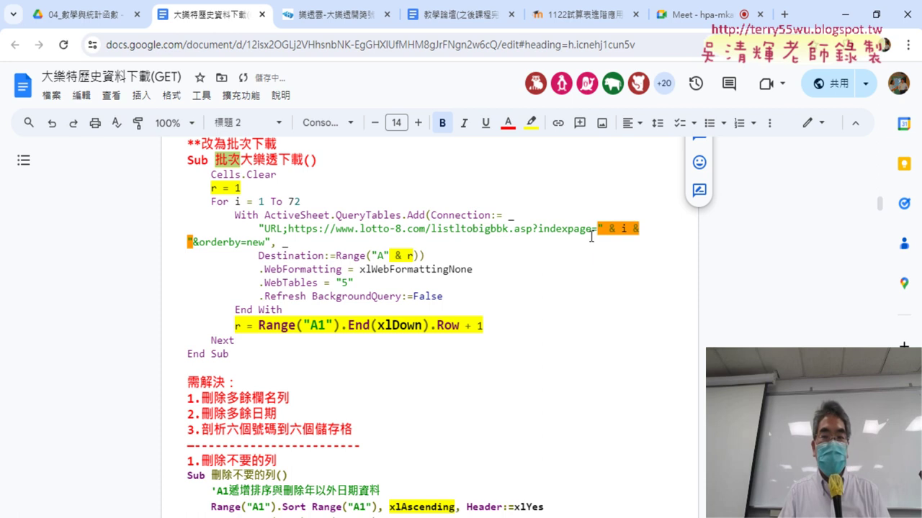
# Rename the variable r to k in r = 1, the Destination range and the row-update line.
pyautogui.moveTo(597, 230); pyautogui.dragTo(214, 245)
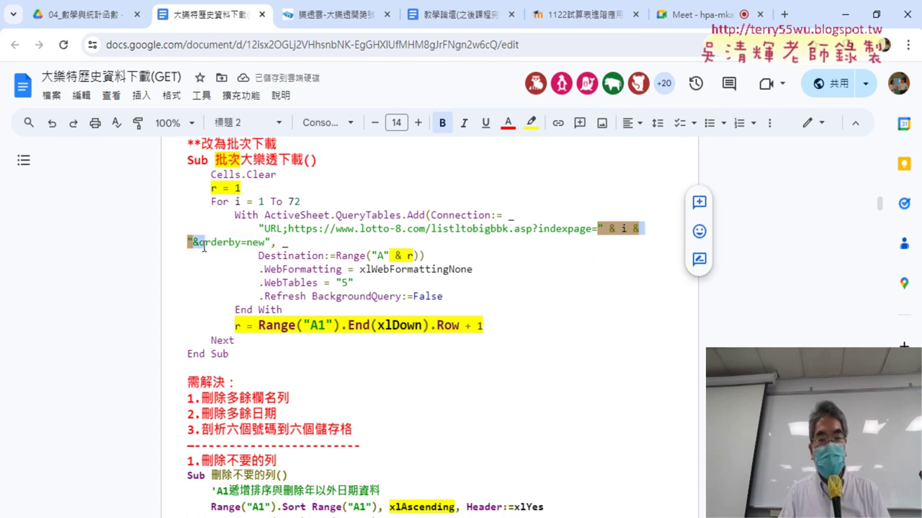
pyautogui.click(551, 269)
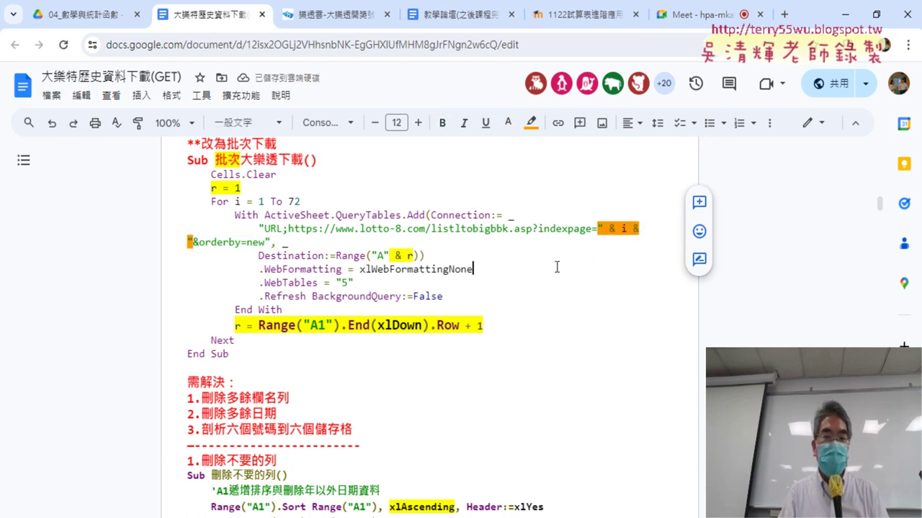
pyautogui.doubleClick(213, 189)
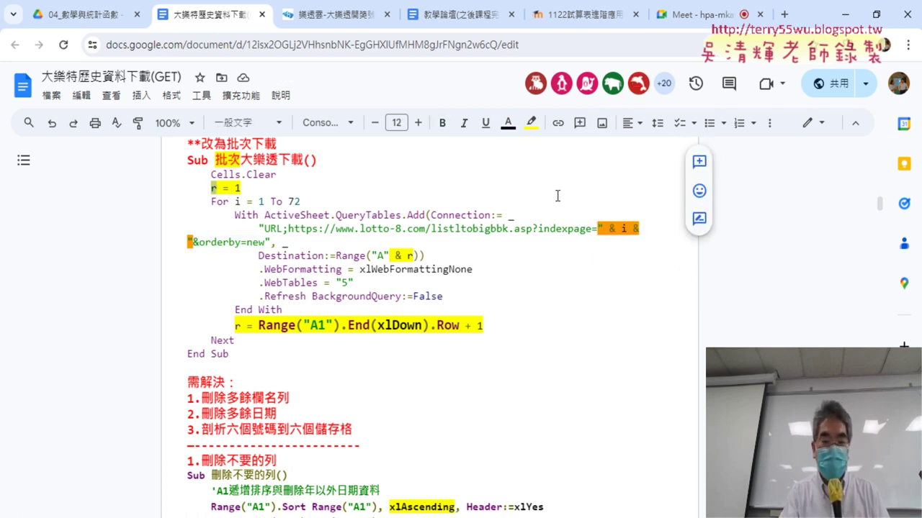
pyautogui.write('k')
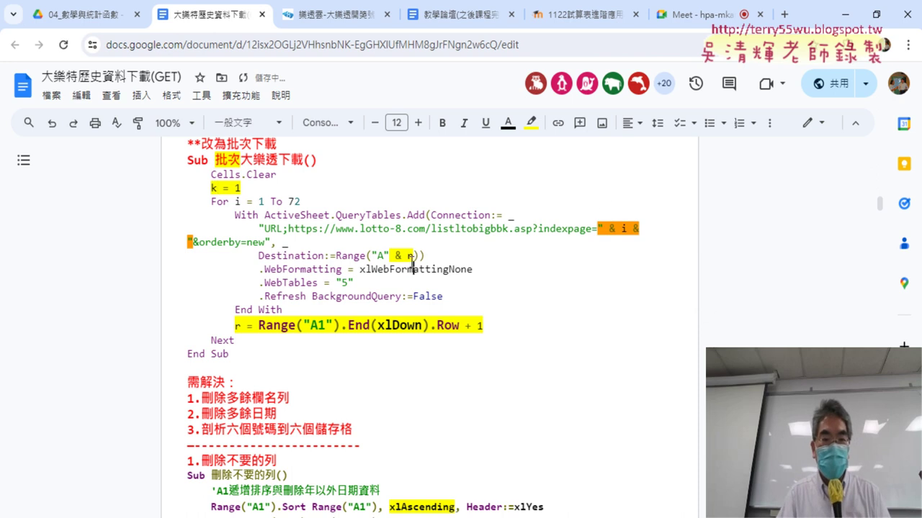
pyautogui.doubleClick(409, 256)
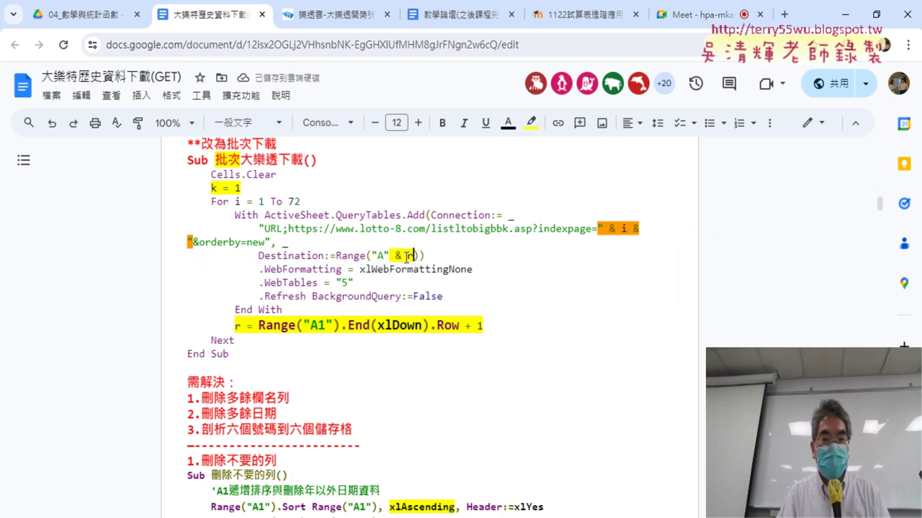
pyautogui.write('k')
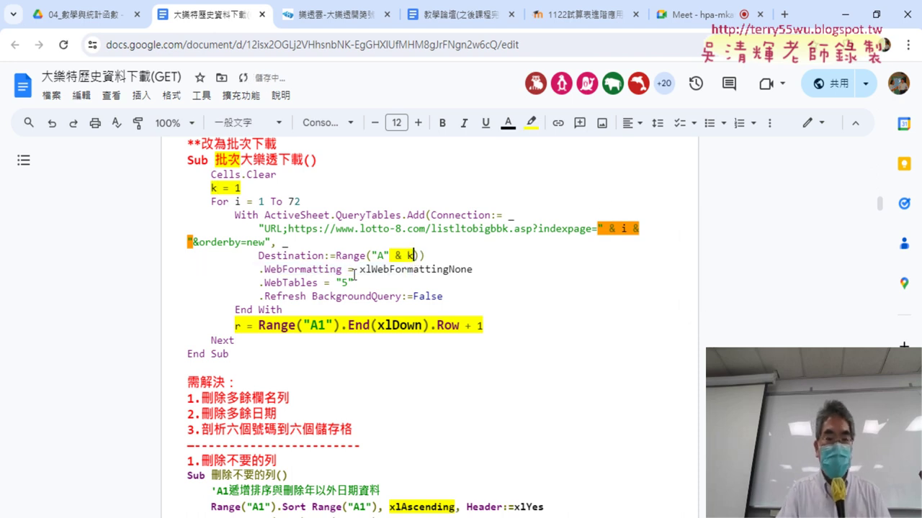
pyautogui.doubleClick(239, 324)
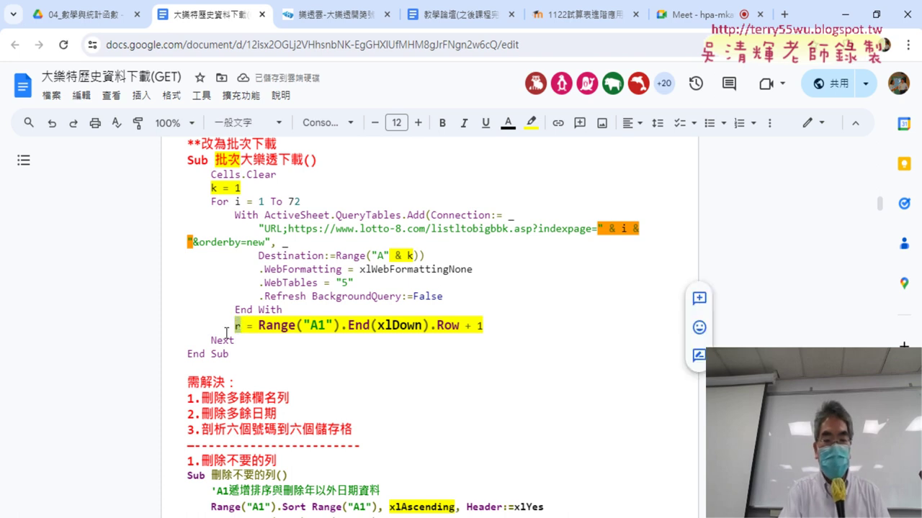
pyautogui.write('k')
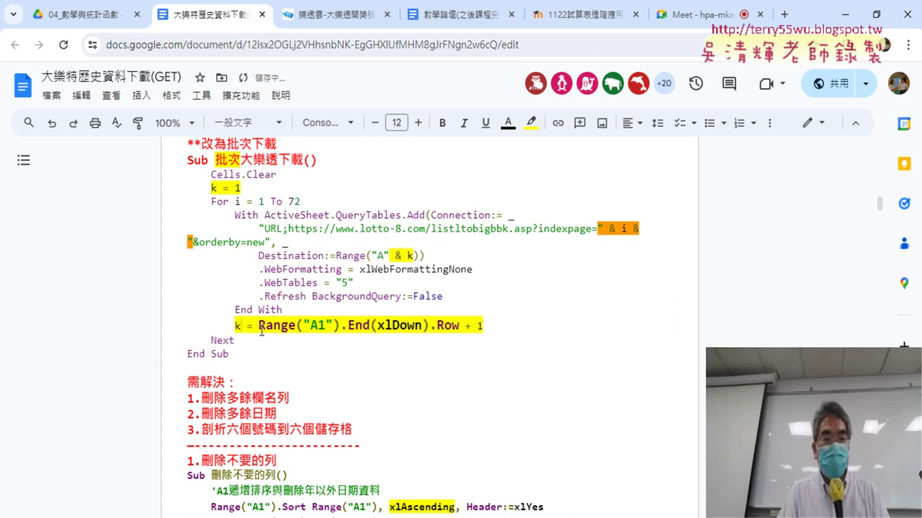
pyautogui.moveTo(258, 325); pyautogui.dragTo(339, 326)
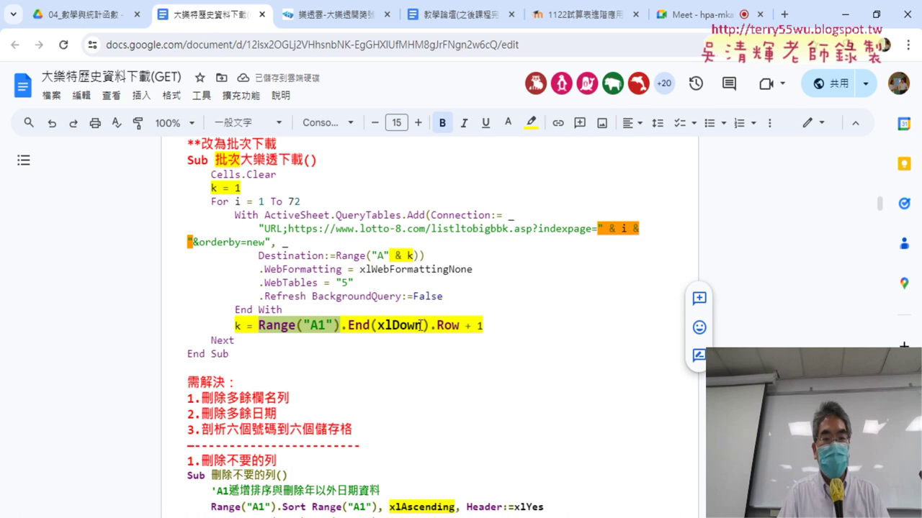
pyautogui.moveTo(490, 326); pyautogui.dragTo(459, 326)
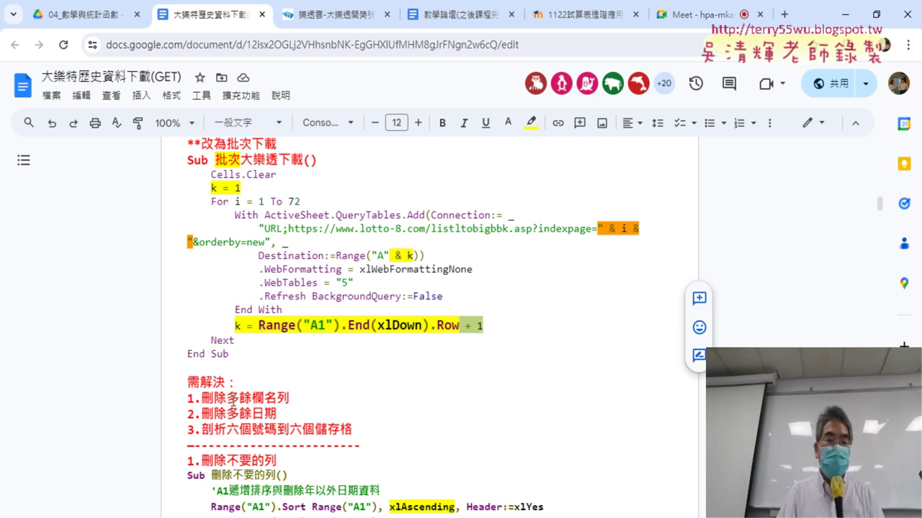
pyautogui.scroll(-2, 197, 342)
pyautogui.moveTo(182, 325); pyautogui.dragTo(370, 365)
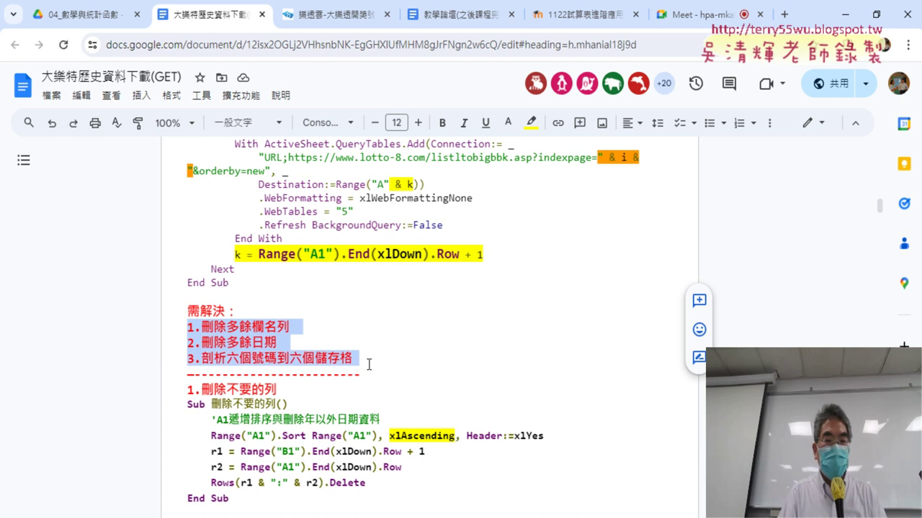